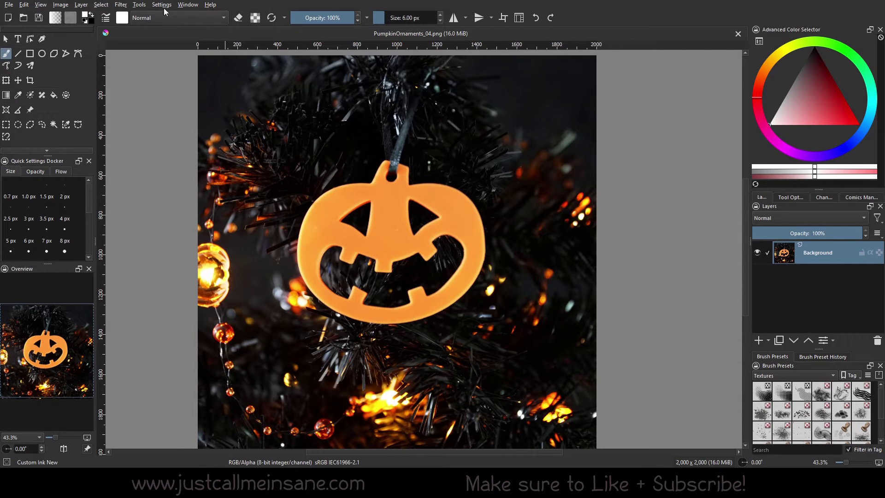
- Open Krita's Filter menu over the pumpkin ornament photo
click(120, 5)
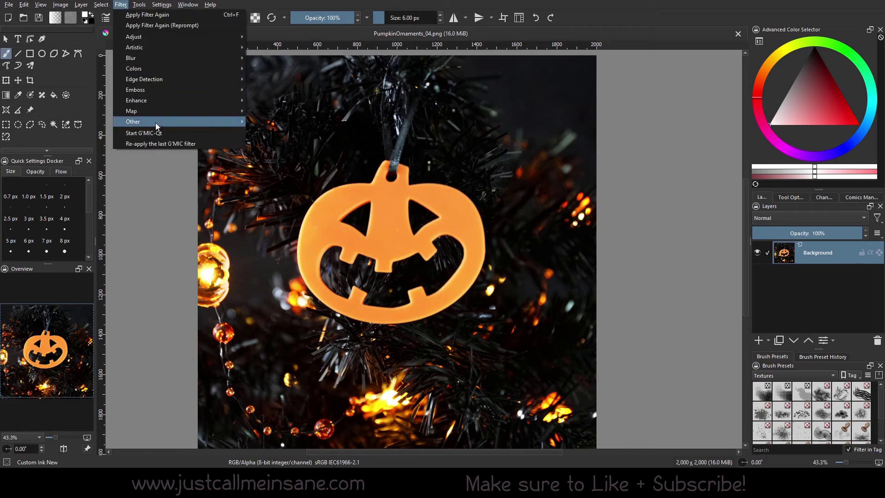
- Start G'MIC-Qt from the Filter menu and scroll through its filter tree
mouse_move(149, 9)
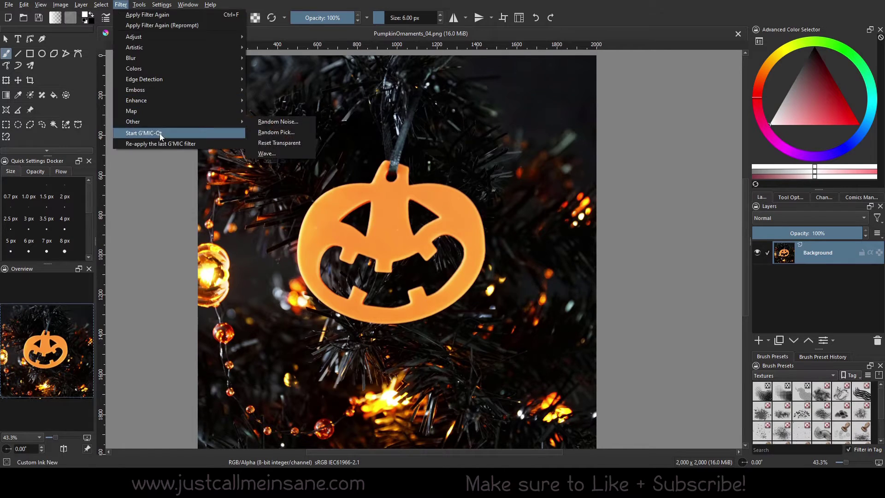
click(161, 133)
scroll(436, 293, up, 7)
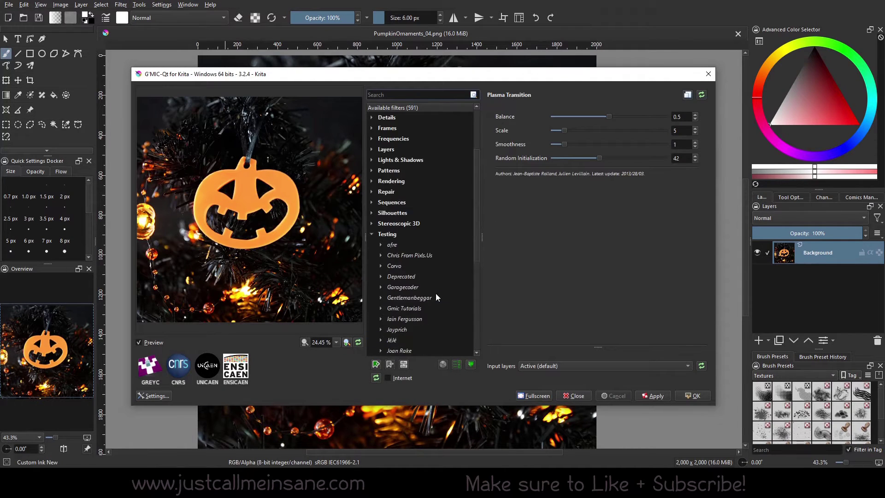
scroll(391, 264, down, 5)
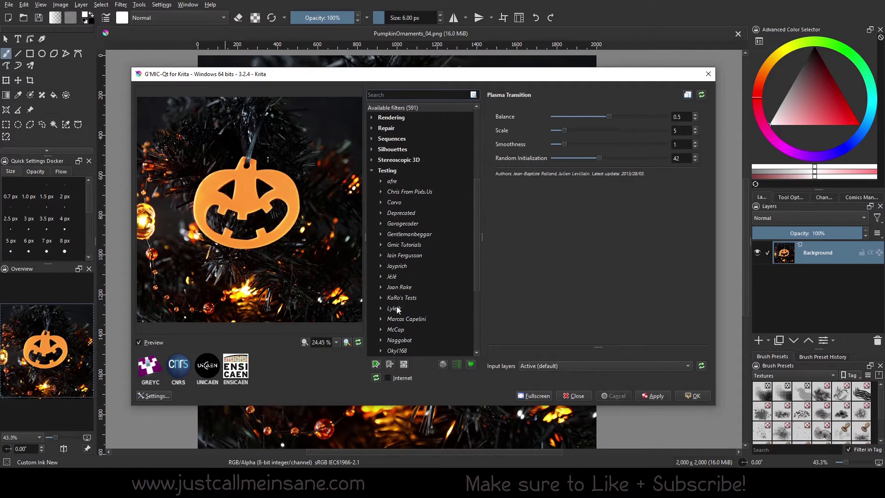
scroll(404, 194, up, 2)
scroll(383, 276, down, 3)
scroll(405, 233, up, 4)
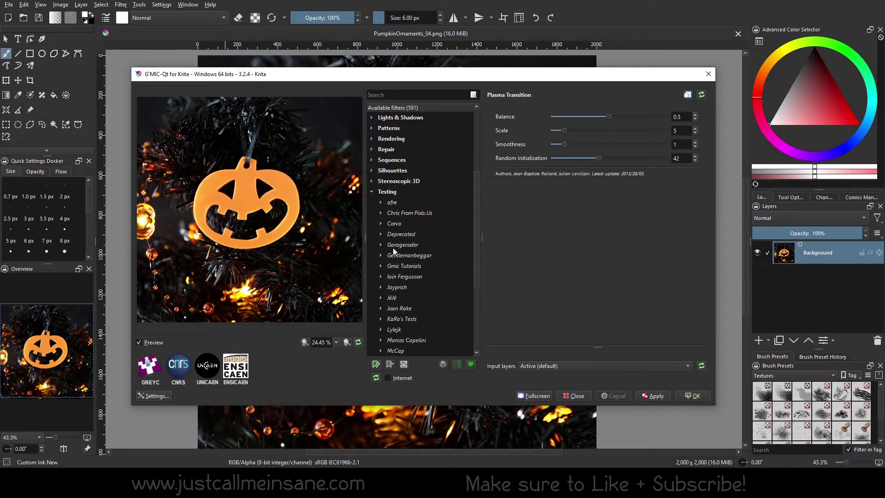
scroll(379, 245, down, 1)
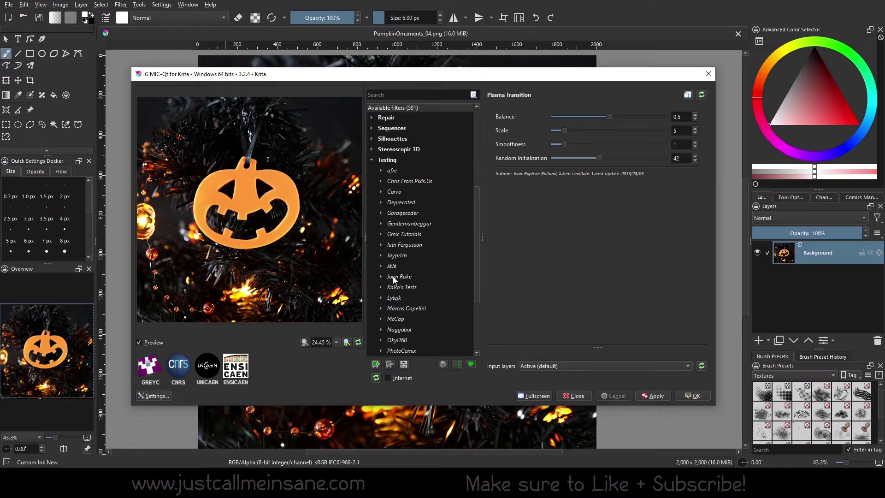
- Peek into the Iain Fergusson, Chris From Pixls.Us and afre folders, collapsing each again
click(381, 245)
click(380, 244)
scroll(414, 294, down, 3)
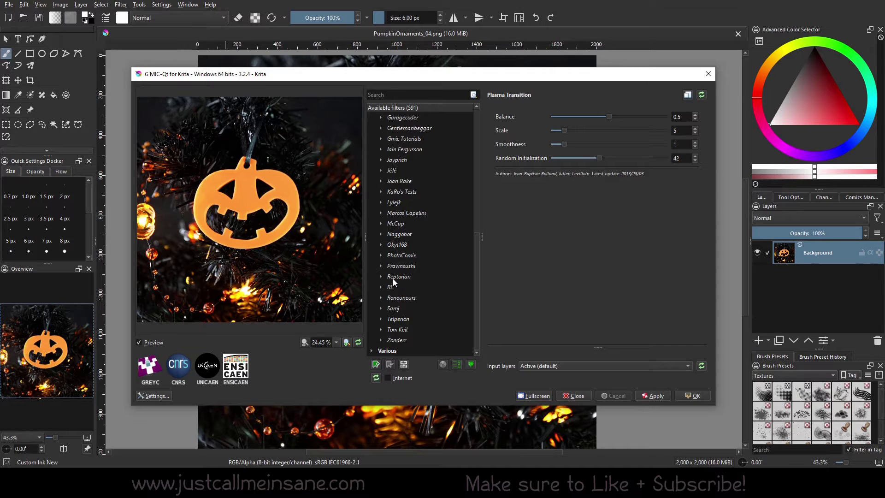
scroll(435, 310, up, 4)
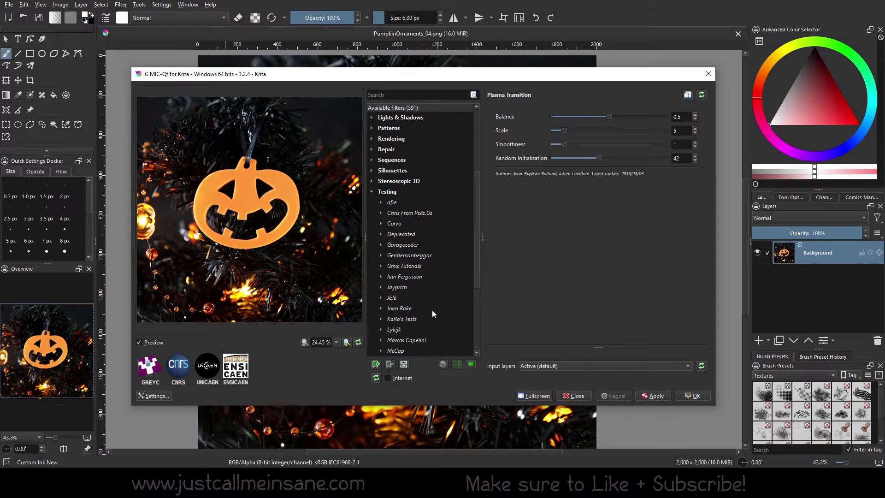
click(386, 211)
click(384, 204)
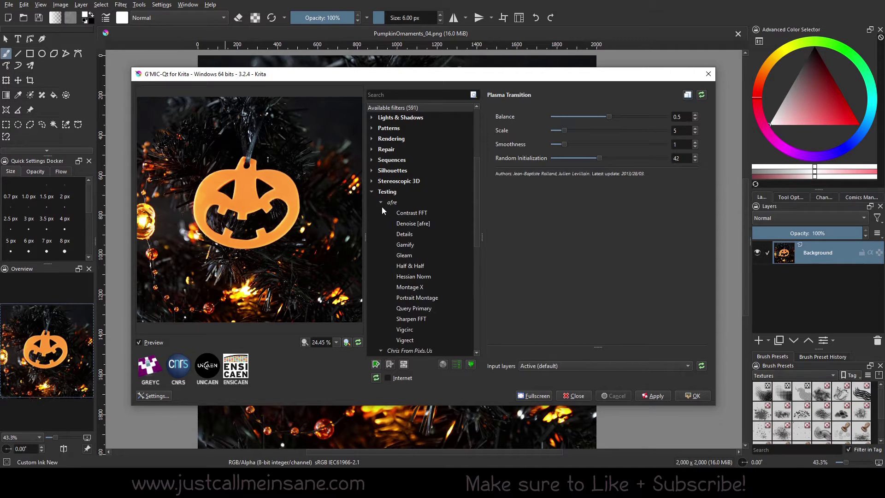
click(381, 205)
click(380, 213)
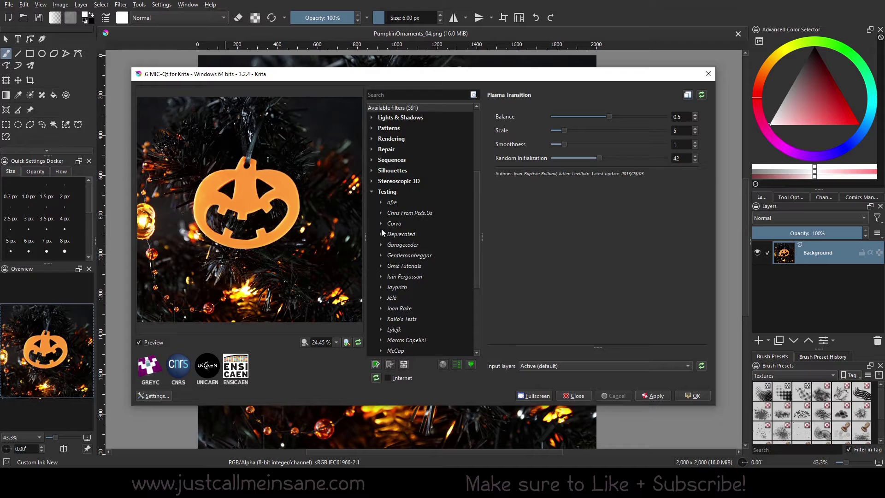
- Select the Testing category and expand its afre folder
scroll(394, 308, down, 3)
click(389, 309)
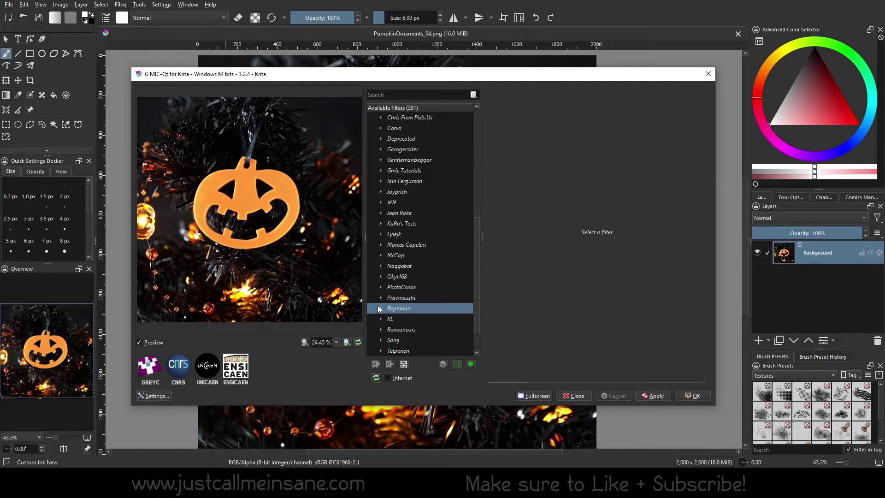
scroll(379, 308, up, 4)
click(388, 224)
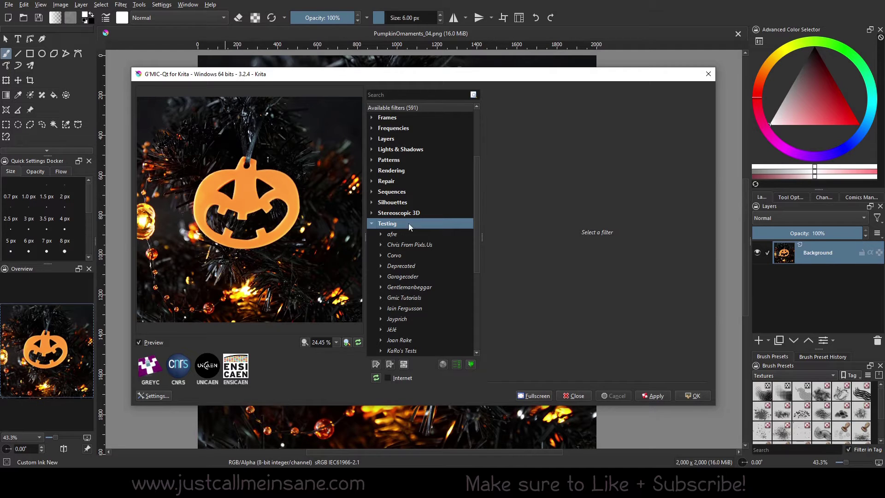
click(380, 235)
- Preview the afre filters Denoise [afre], Portrait Montage and Query Primary
click(406, 255)
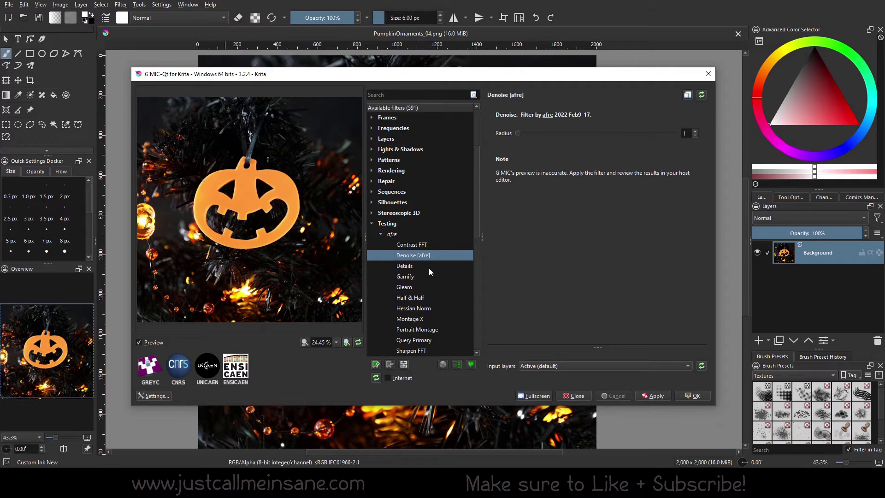
scroll(422, 301, down, 2)
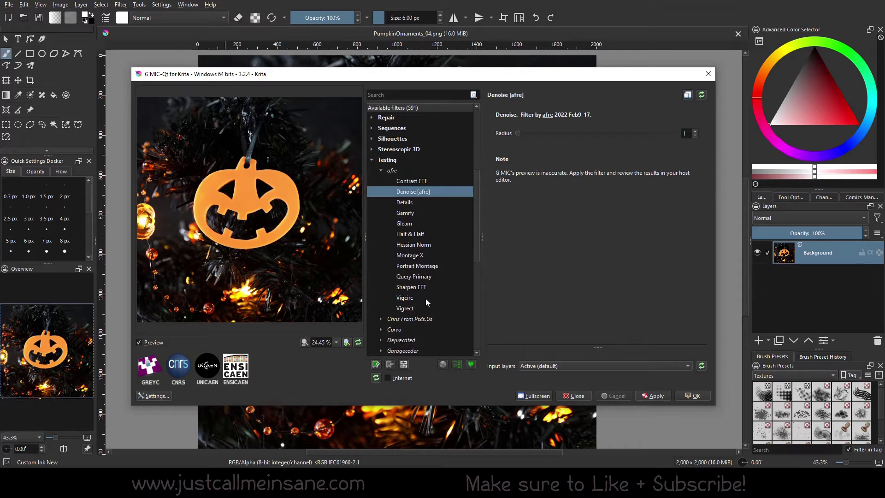
click(436, 269)
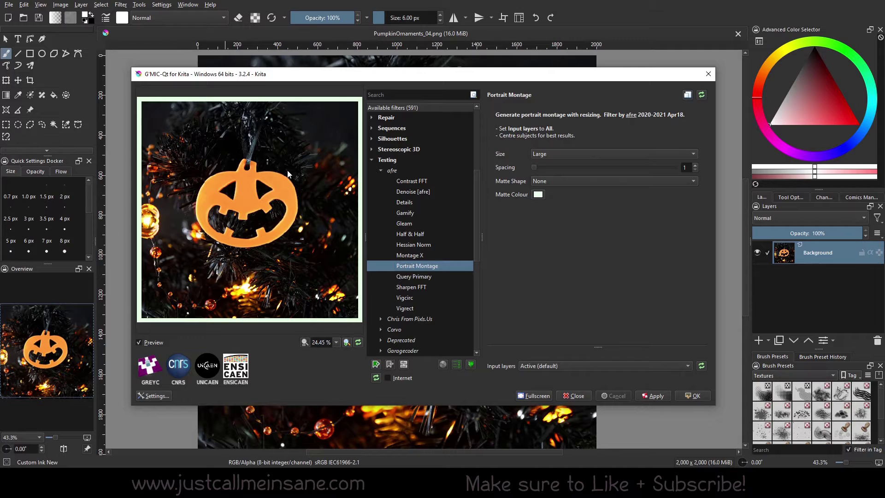
click(438, 277)
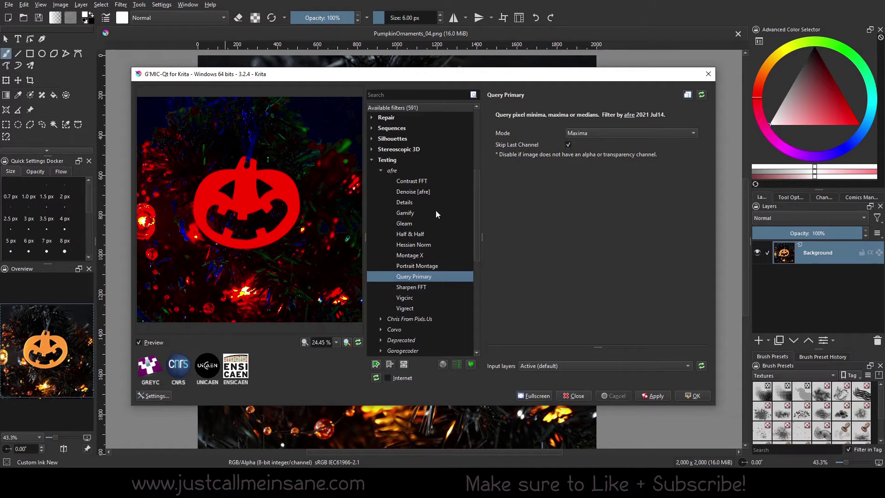
- Switch Query Primary's Mode to Medians, then Minima, then back to Maxima
click(593, 133)
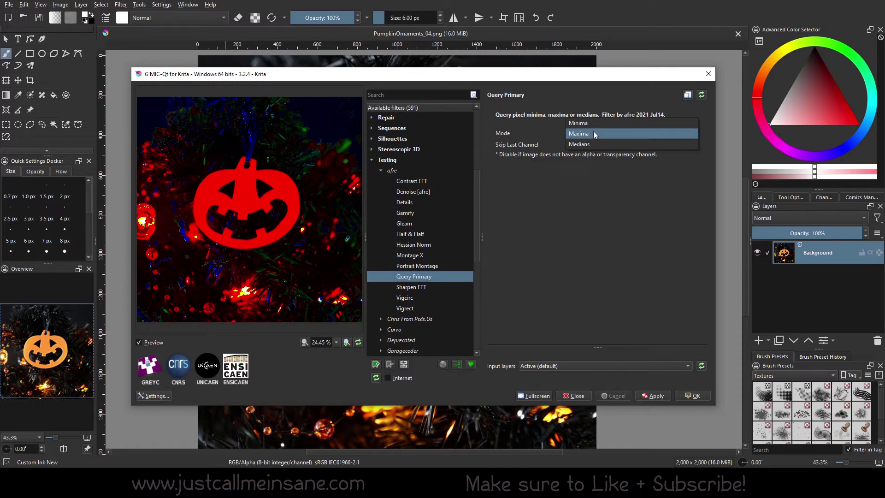
click(599, 142)
click(616, 134)
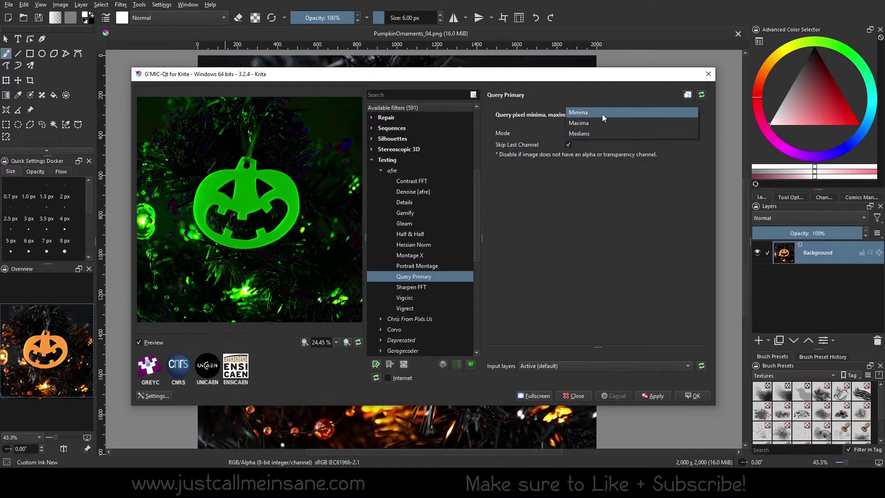
click(602, 113)
click(620, 136)
click(614, 147)
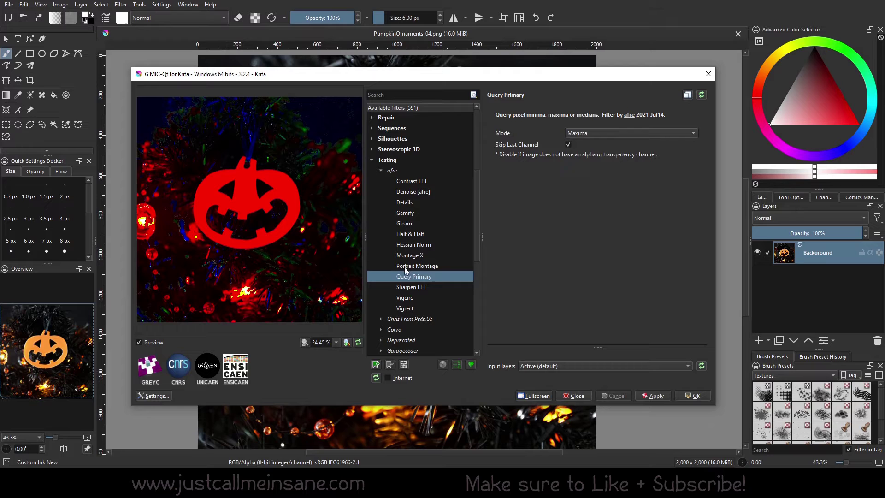
- Collapse afre and load Corvo's Painting 5 from the Corvo folder
click(381, 171)
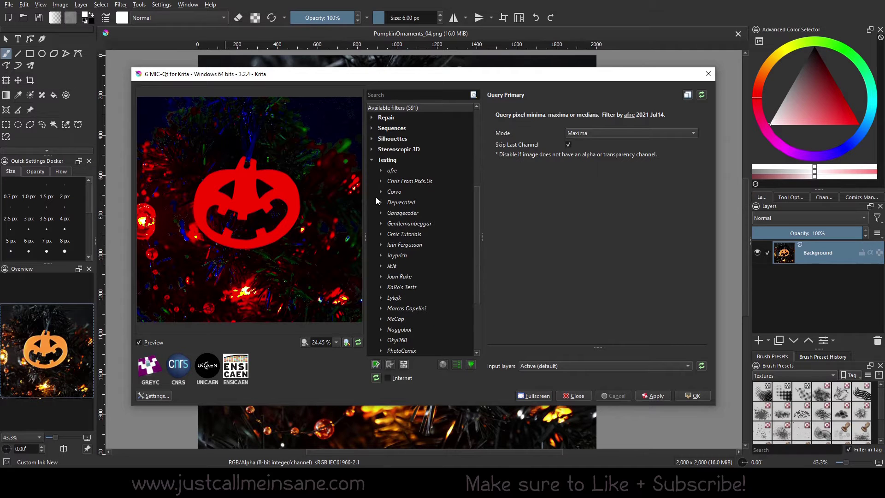
click(380, 191)
click(401, 202)
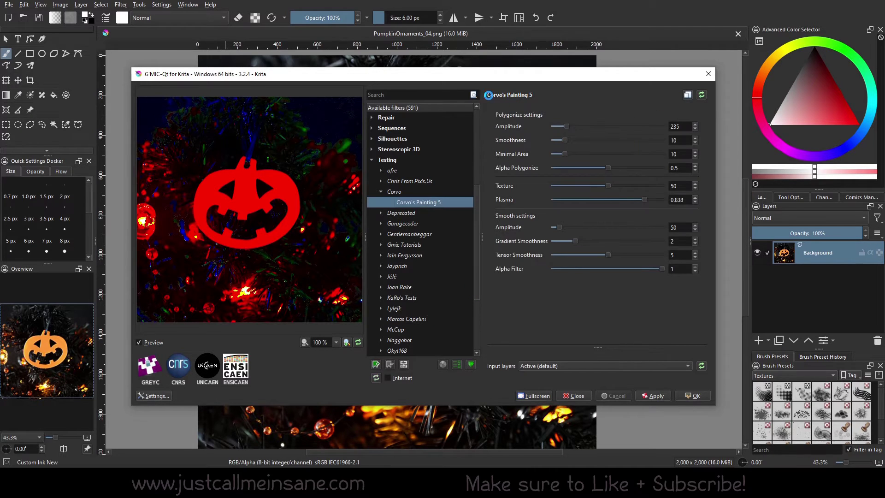
- Pan the pumpkin preview, then try KaRo's Tests filters Clmg Skeleton, Clmg NL-Means and MM Differences
drag(233, 197, 269, 265)
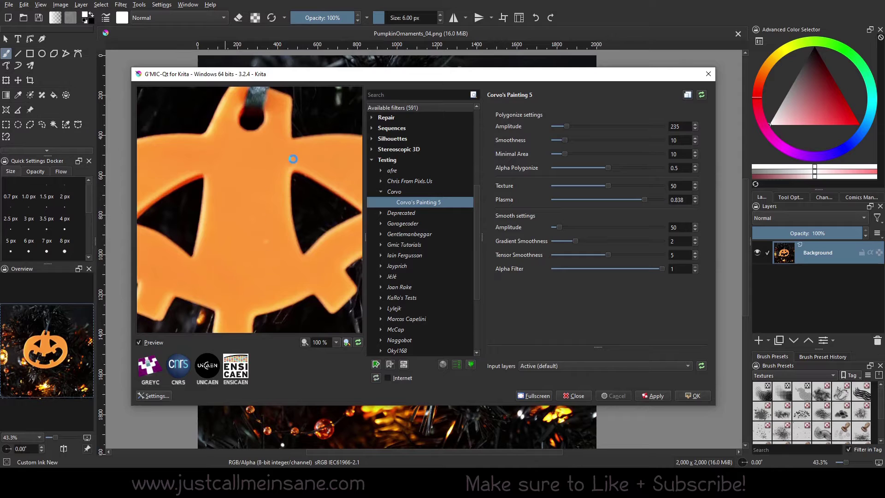
drag(211, 263, 187, 196)
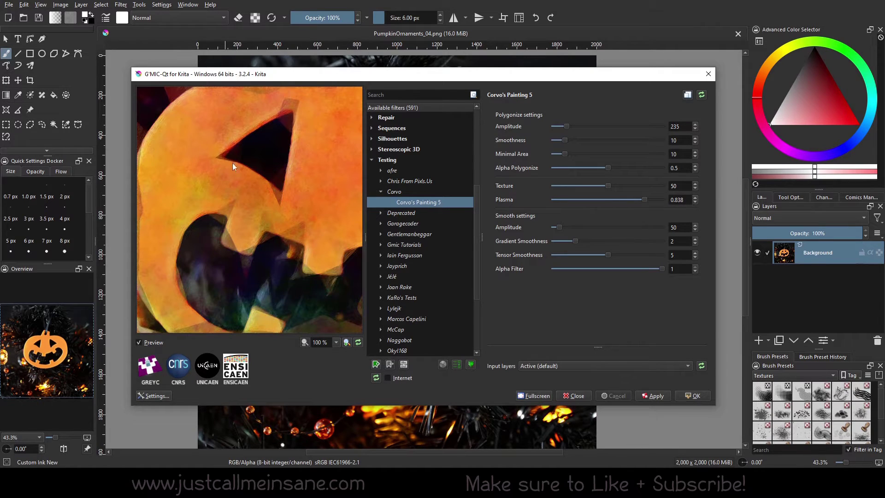
scroll(410, 272, down, 1)
click(389, 267)
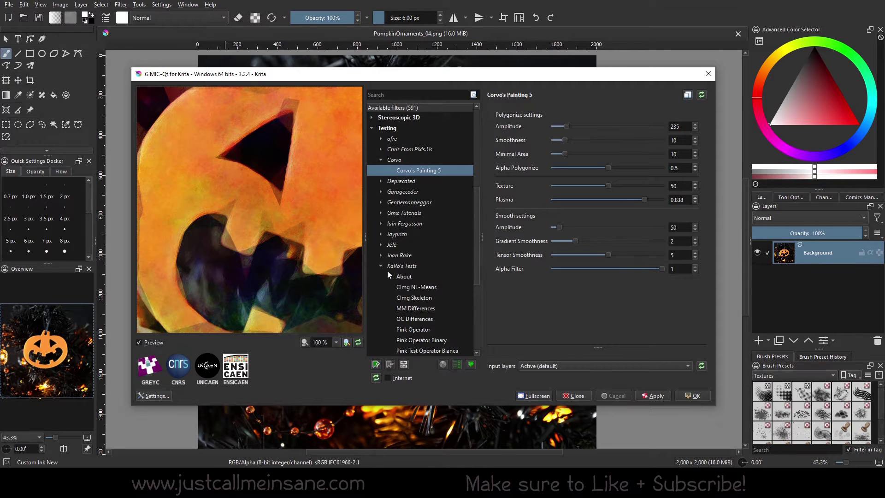
scroll(414, 254, down, 2)
click(431, 235)
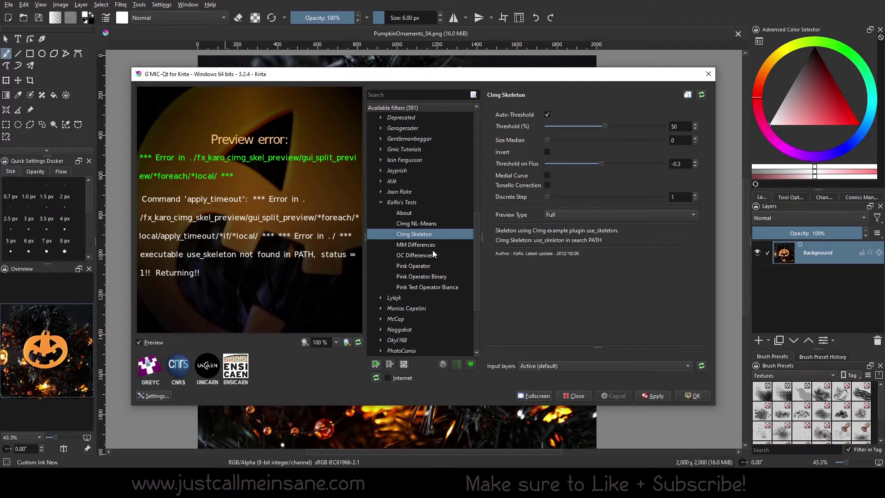
click(411, 224)
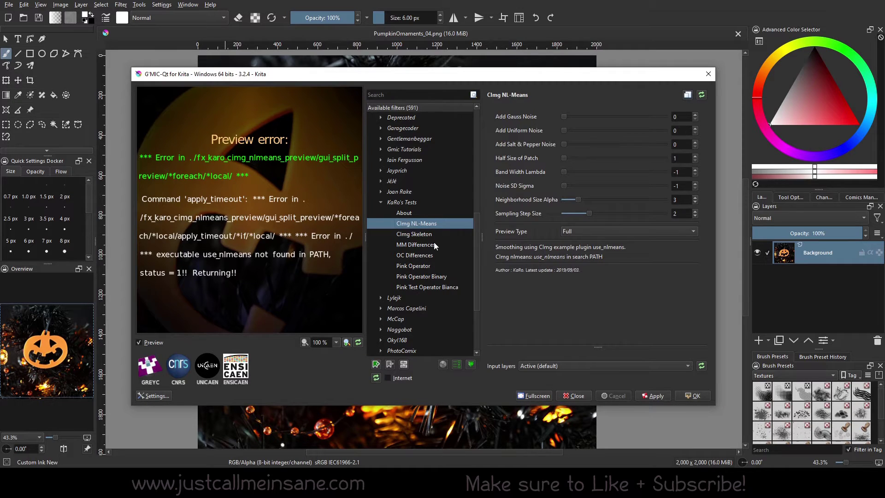
click(433, 243)
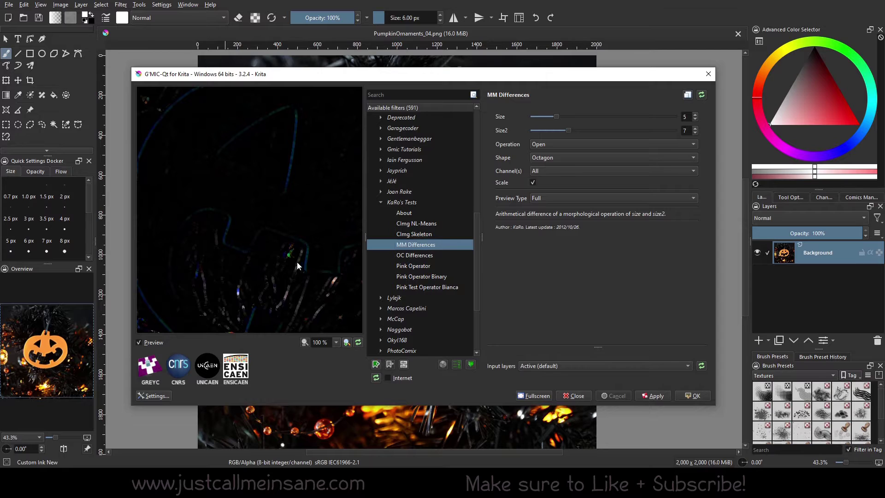
- Compare the MM Differences preview with the original while panning around the pumpkin
drag(297, 263, 250, 189)
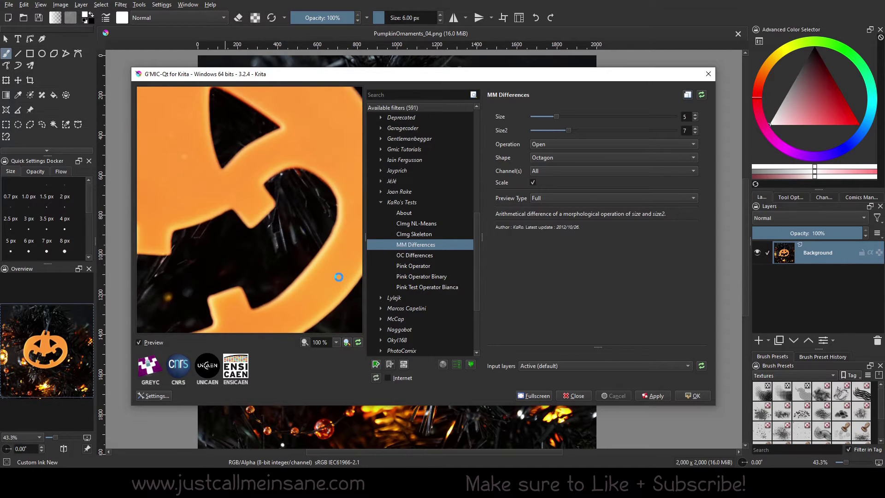
drag(307, 188, 261, 282)
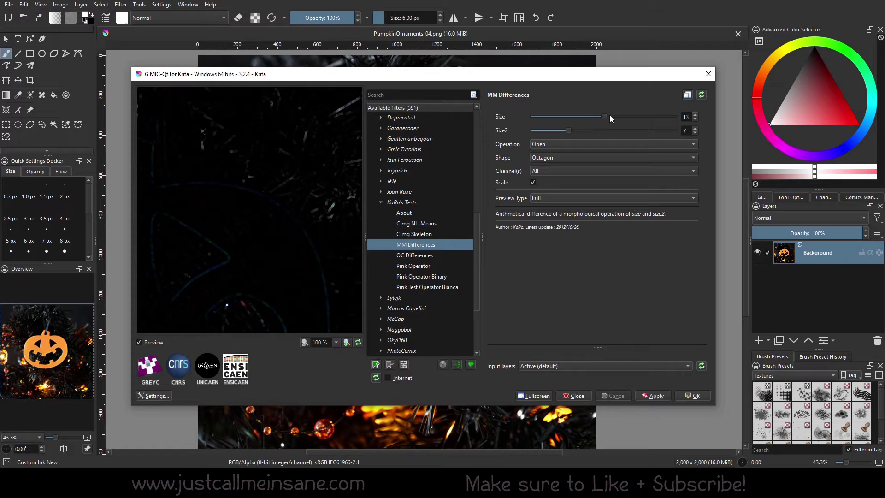
drag(223, 286, 260, 257)
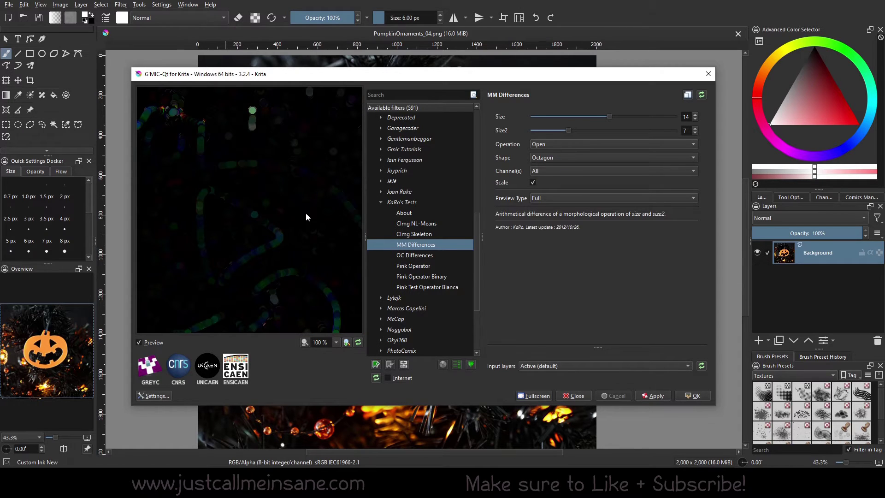
drag(281, 222, 280, 203)
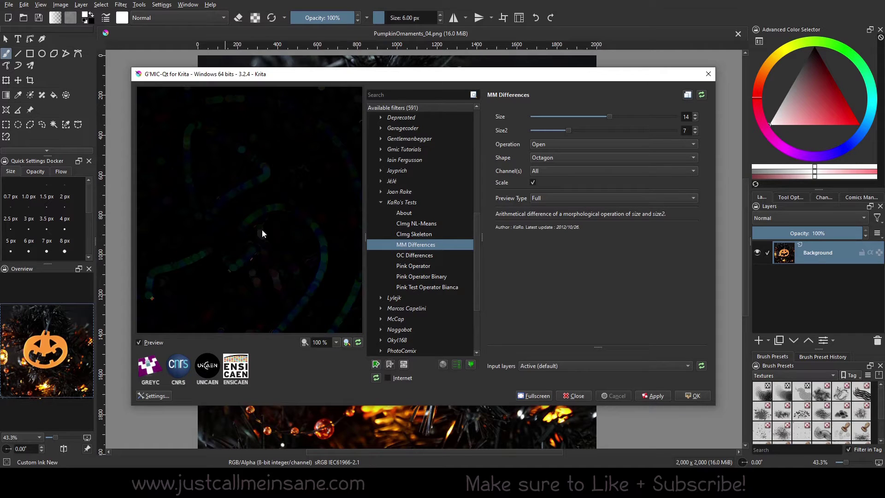
drag(336, 157, 246, 159)
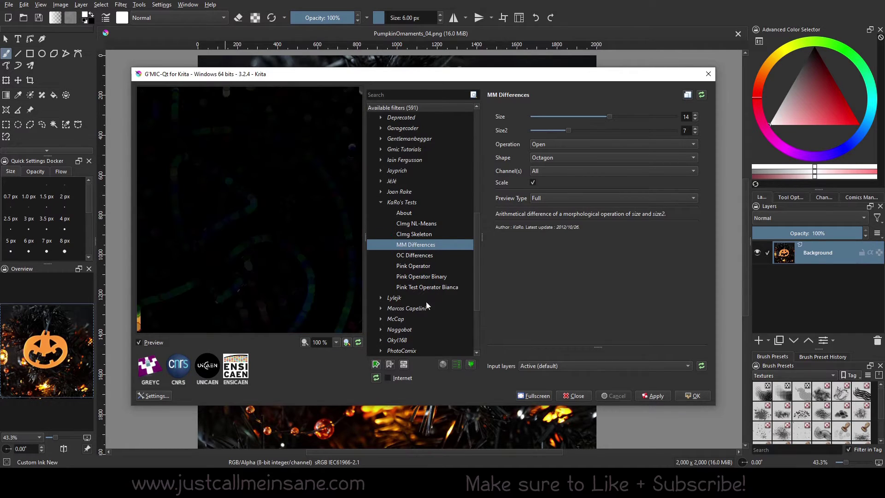
scroll(417, 310, down, 3)
- Load RL › Plasma Transition, raise Scale, set Smoothness about 5 and Balance 0.124
click(390, 286)
click(417, 297)
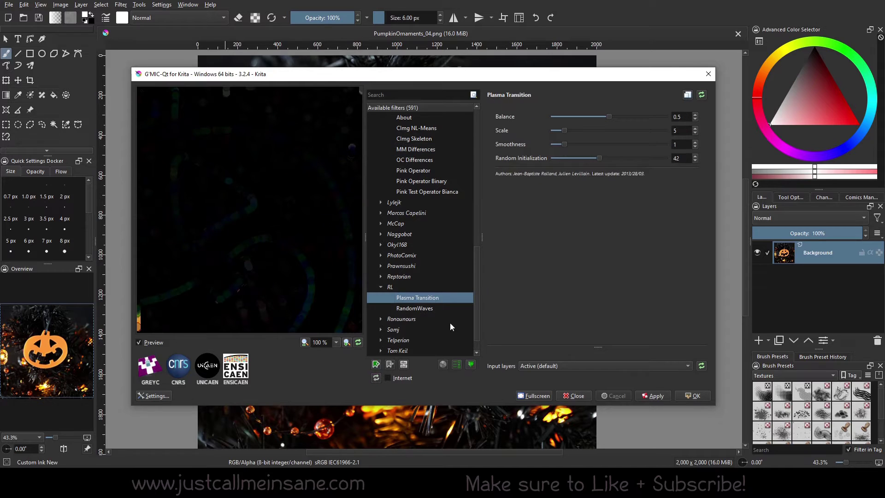
drag(208, 299, 283, 214)
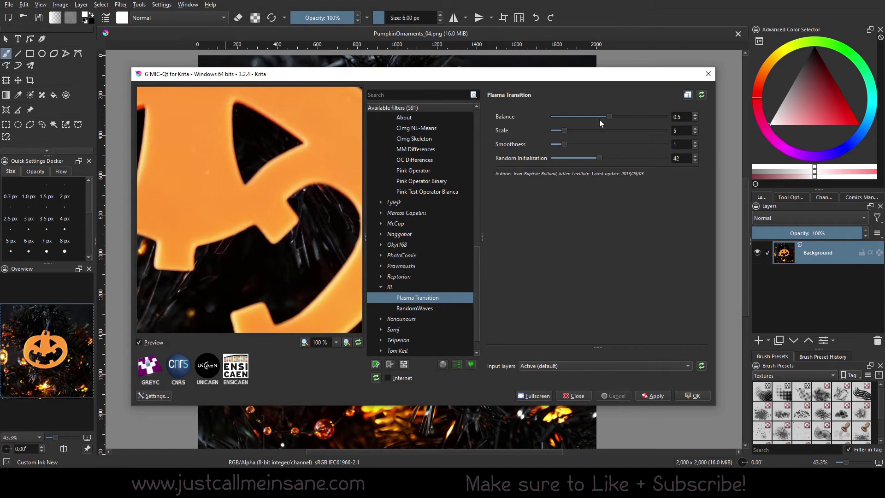
click(611, 130)
drag(565, 143, 609, 145)
click(567, 117)
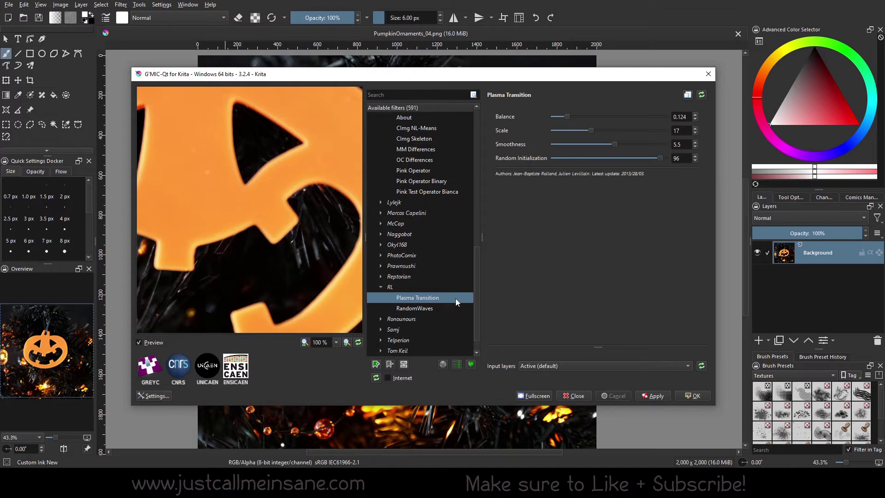
- Preview RandomWaves across the pumpkin, then expand the Various category
click(434, 309)
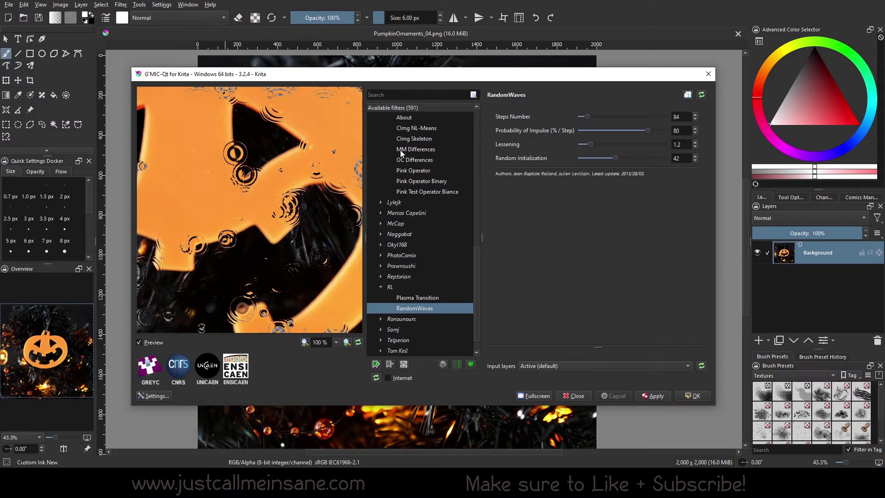
drag(259, 186, 274, 138)
scroll(439, 244, up, 12)
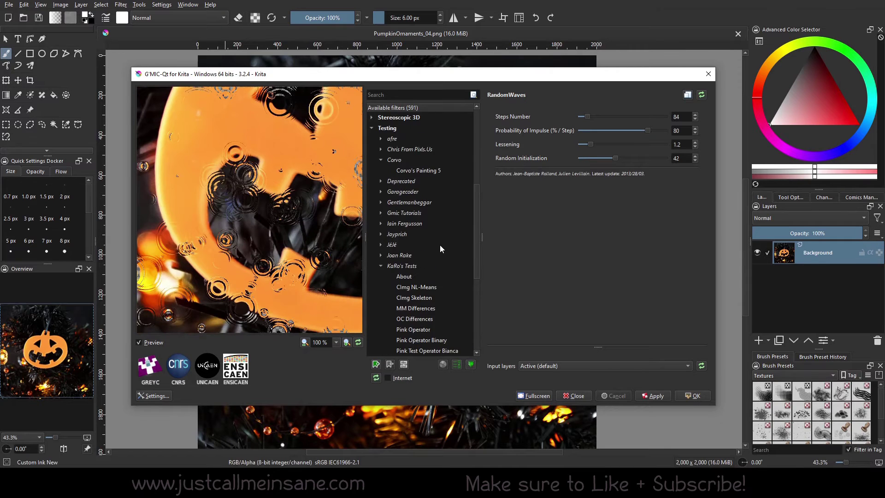
scroll(418, 195, down, 12)
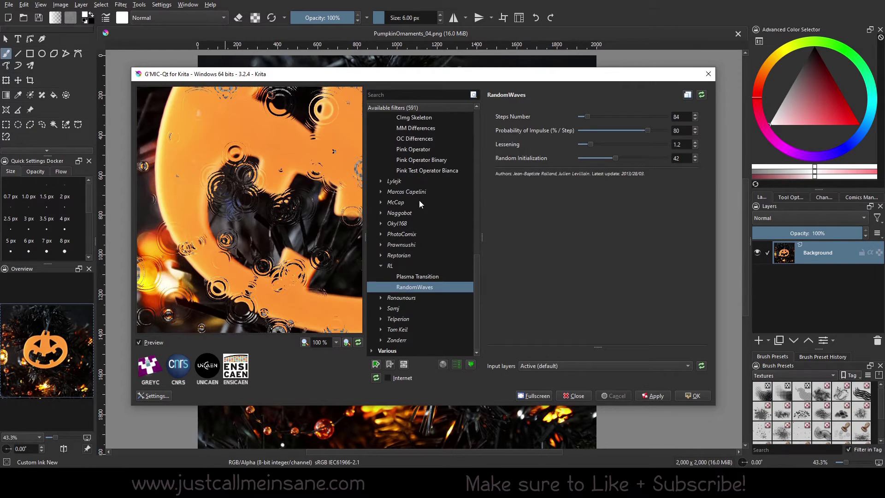
drag(295, 193, 247, 201)
drag(306, 212, 285, 201)
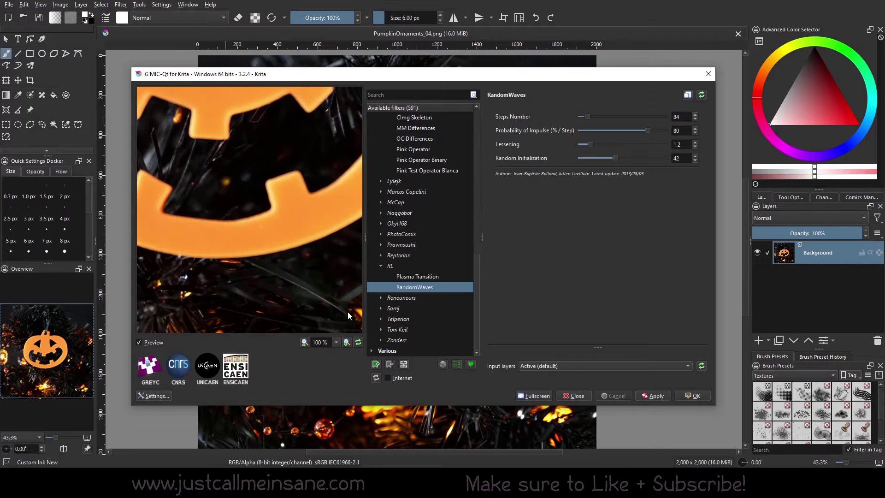
drag(258, 276, 234, 250)
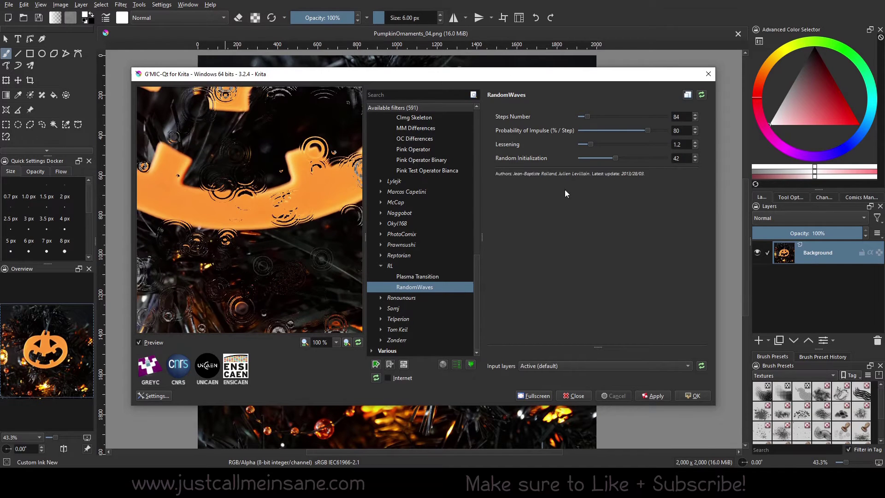
click(402, 222)
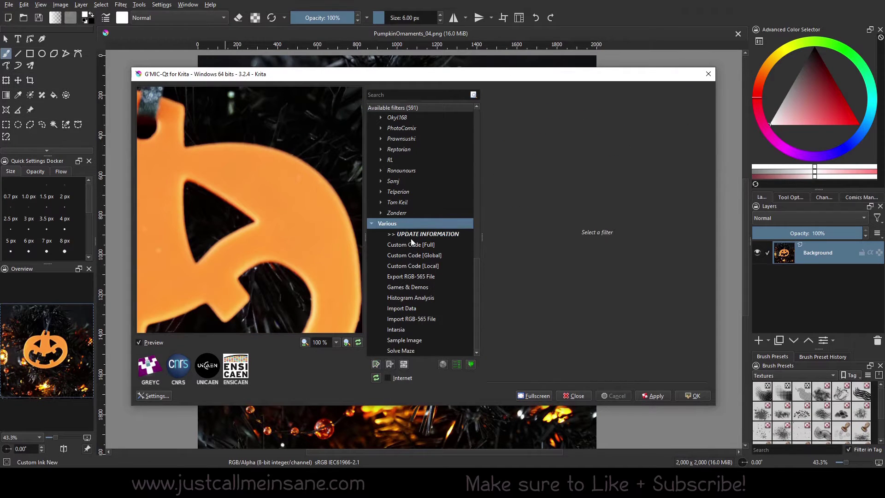
- Show the Various filters and scroll through the G'MIC download page listing version 3.3.5
click(410, 237)
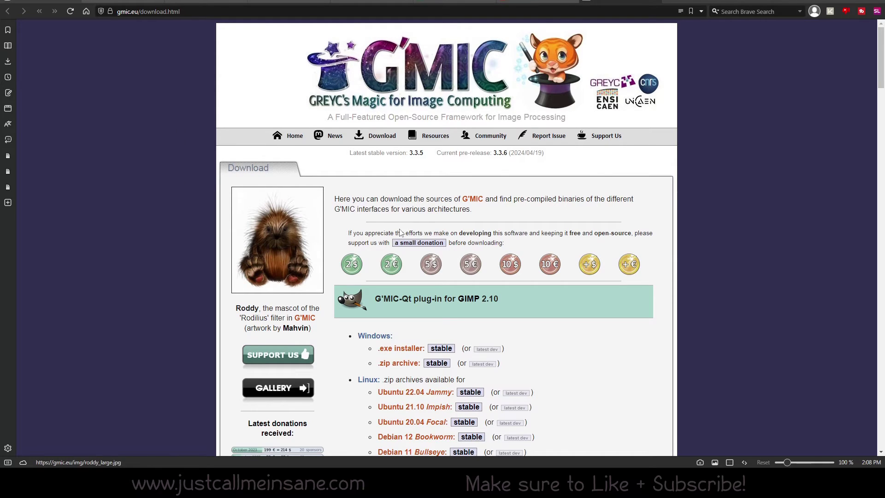
mouse_move(424, 146)
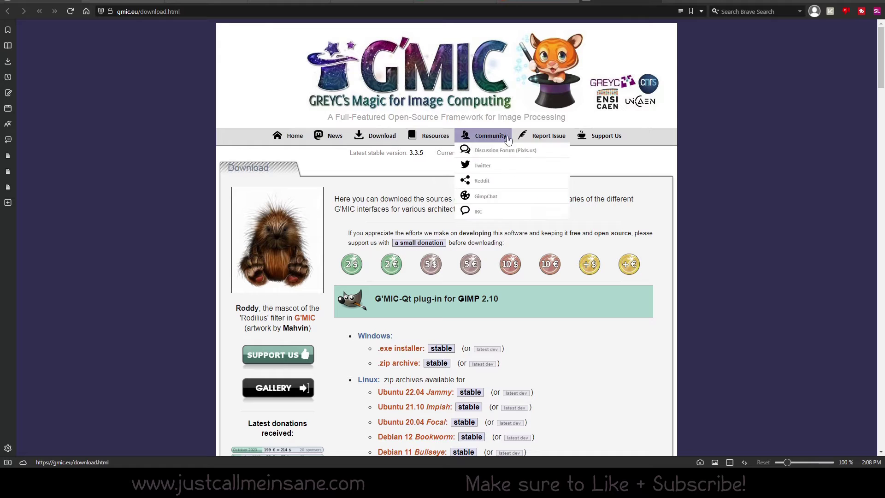
scroll(684, 342, down, 3)
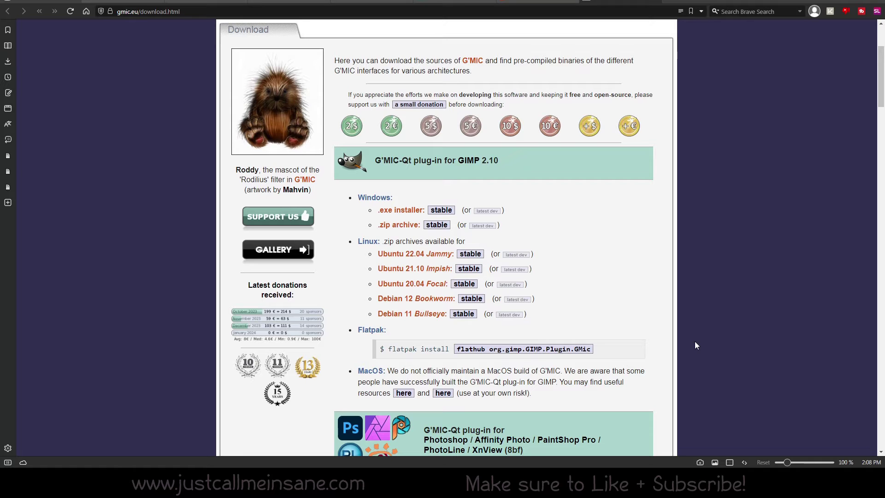
scroll(695, 342, up, 3)
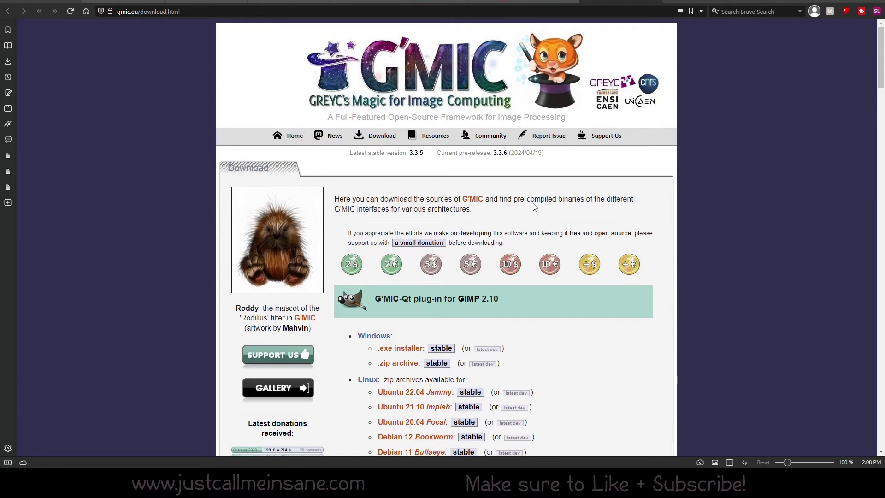
- Browse the G'MIC home page sections, then select Various › Custom Code [Global] in Krita
click(295, 136)
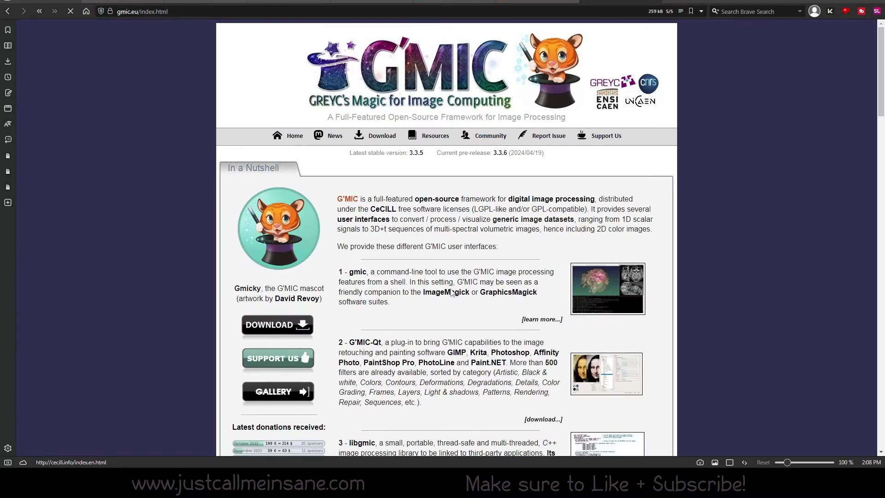
scroll(452, 294, down, 6)
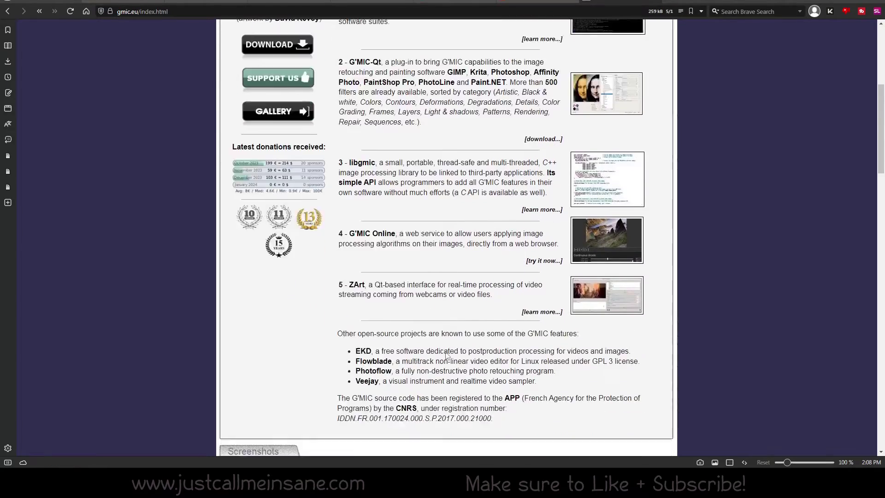
scroll(447, 355, down, 8)
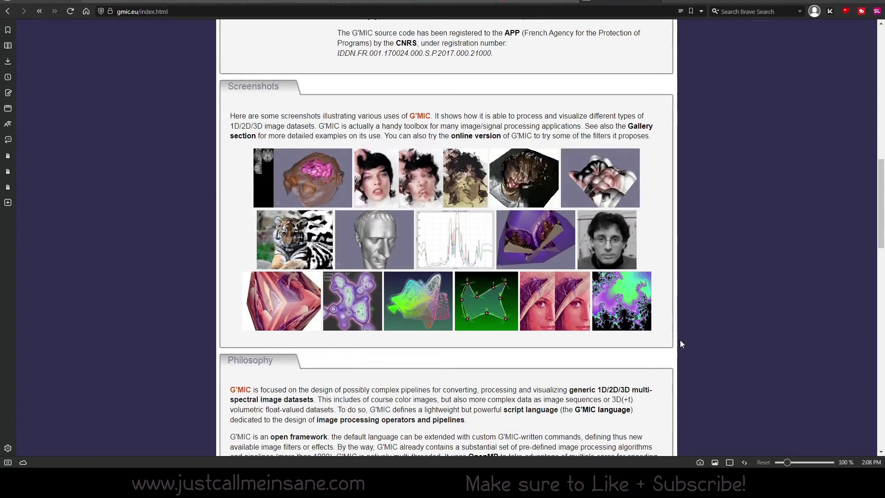
scroll(733, 332, down, 1)
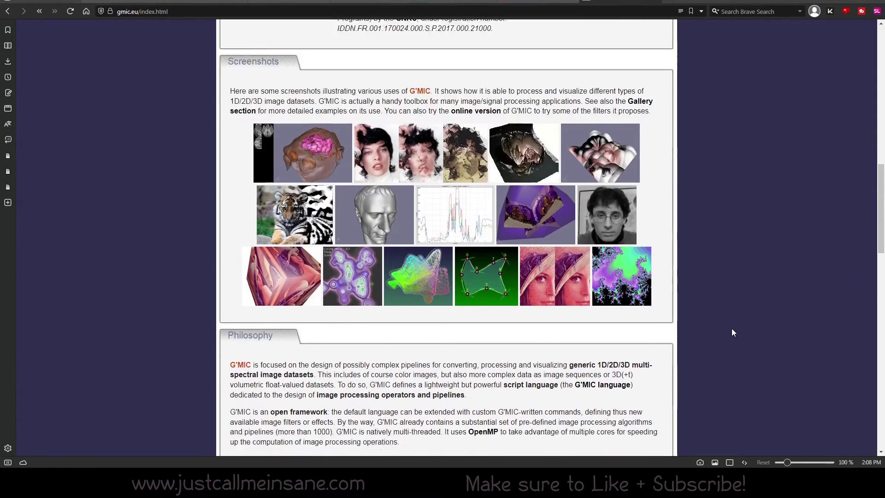
scroll(733, 332, down, 9)
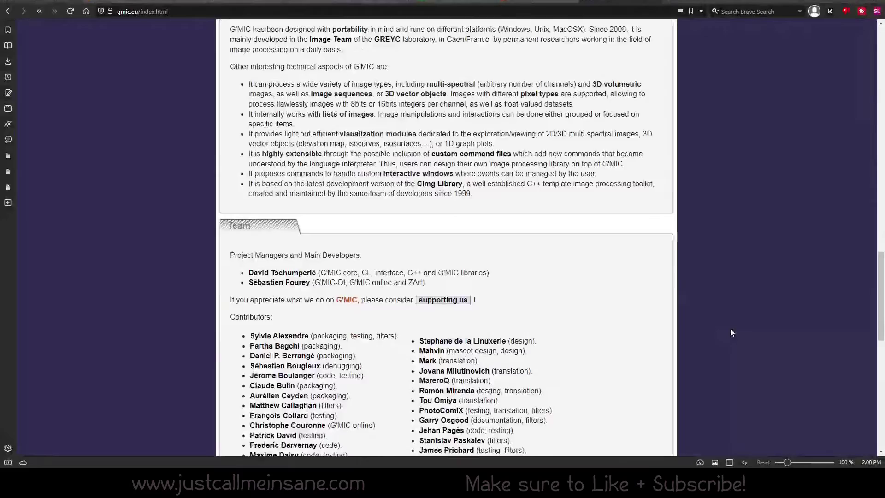
scroll(730, 332, down, 4)
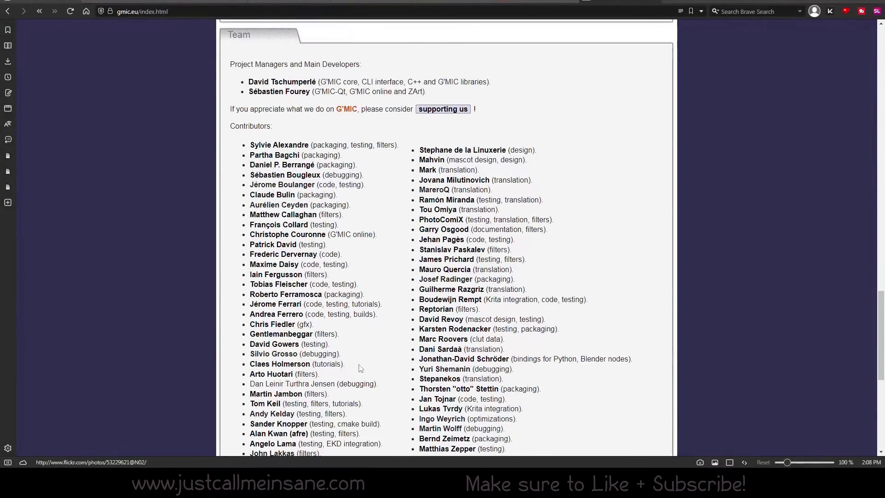
scroll(460, 346, down, 2)
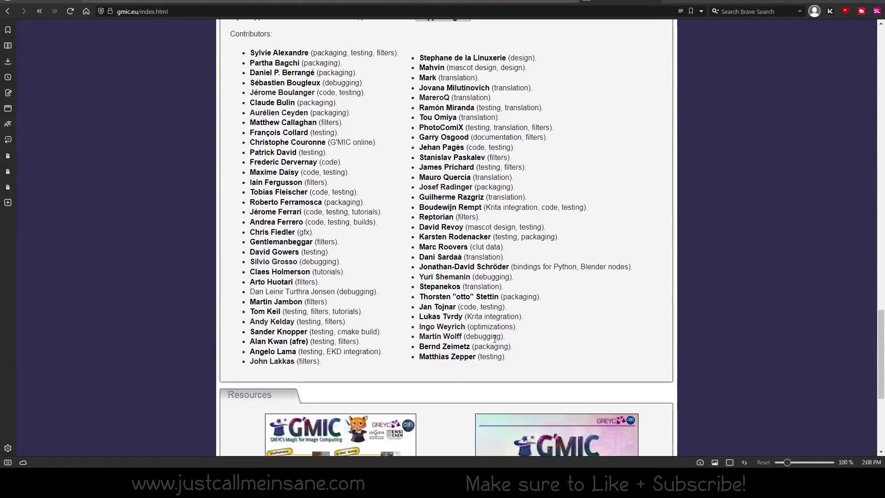
scroll(480, 434, down, 4)
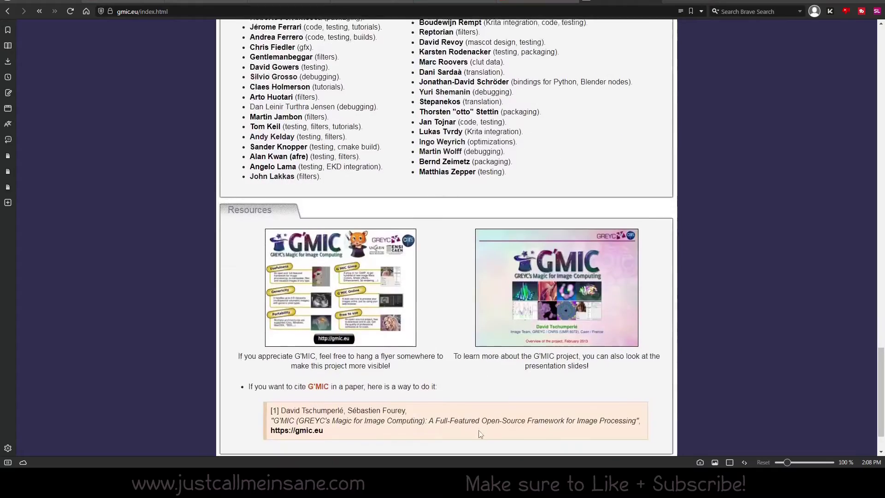
scroll(480, 434, down, 1)
scroll(480, 392, up, 15)
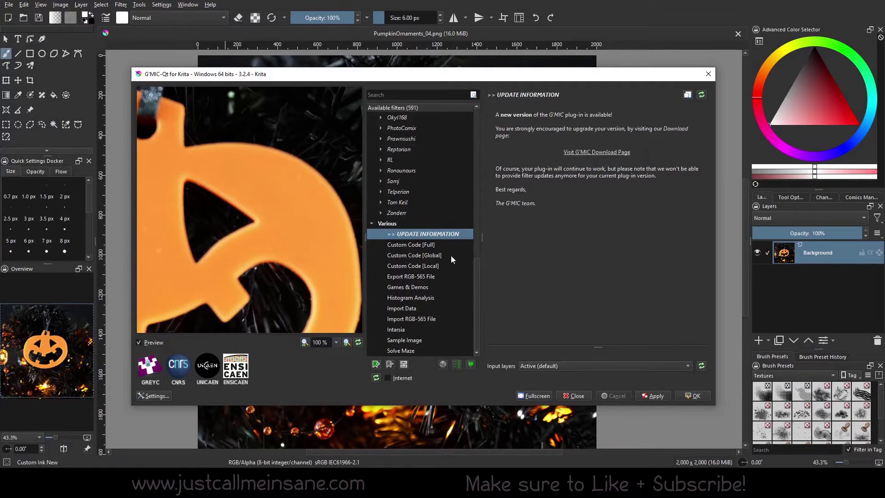
click(448, 255)
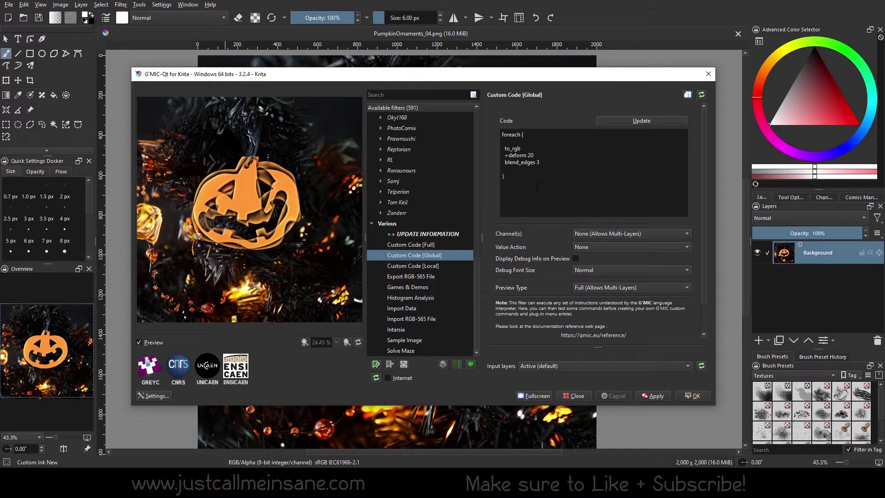
- Switch to Custom Code [Full] and change the blend_edges value from 3 to 10
key(Up)
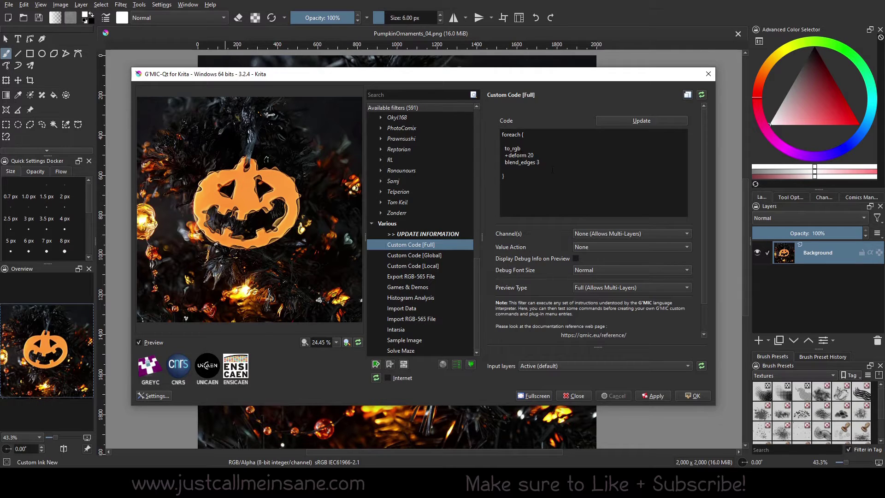
double_click(537, 163)
text(10)
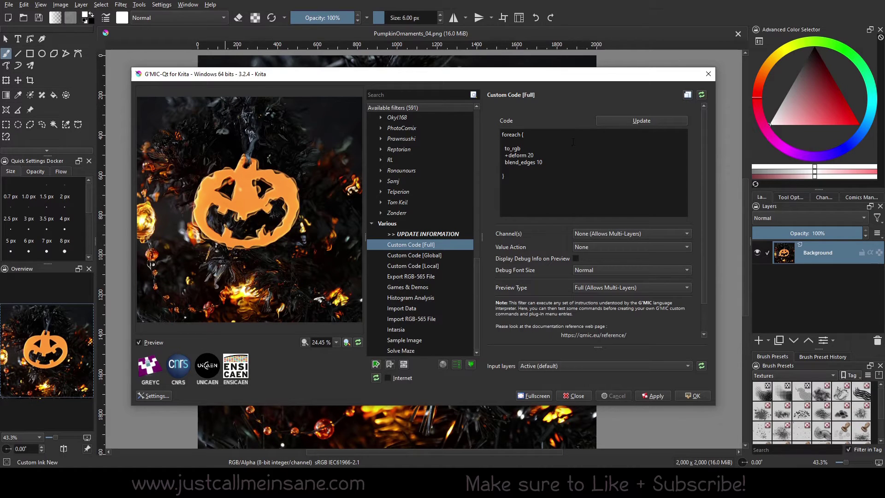
- Change the +deform amount from 20 to 50 and refresh the preview
double_click(540, 163)
click(532, 155)
double_click(531, 155)
click(530, 155)
key(BackSpace)
text(5)
click(643, 120)
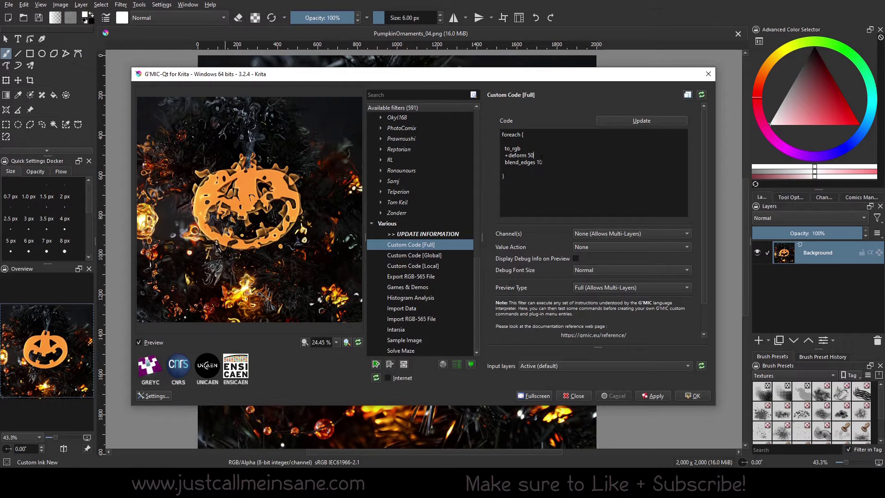
- Change blend_edges from 10 to 00 and re-render the pumpkin preview
key(BackSpace)
text(0)
click(647, 124)
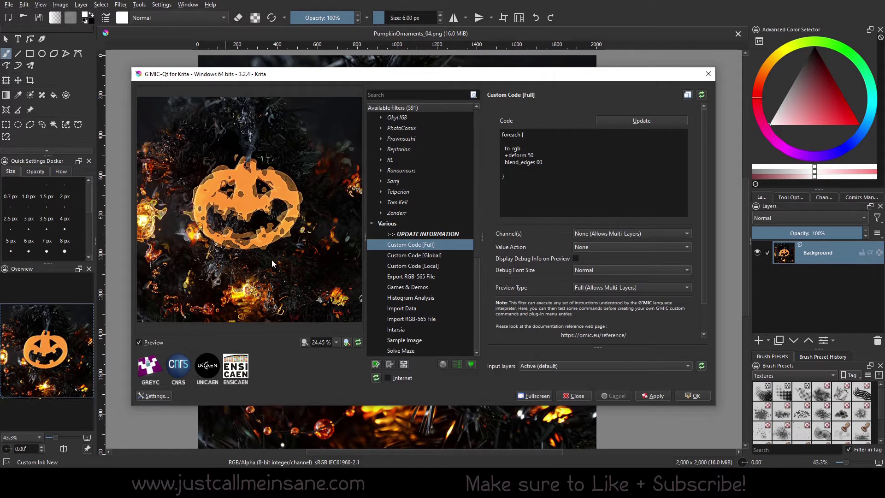
- Preview Custom Code [Local] and [Global], then load Export RGB-565 File with out565.rgb
click(395, 264)
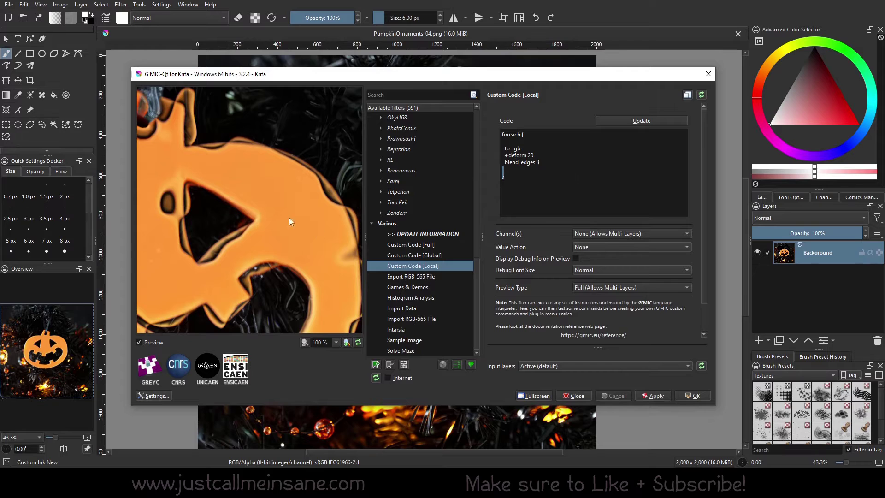
click(429, 254)
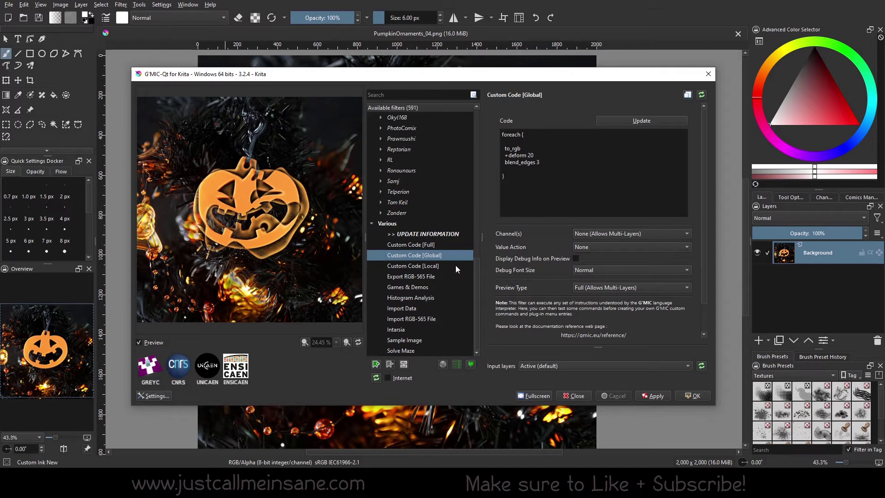
click(443, 276)
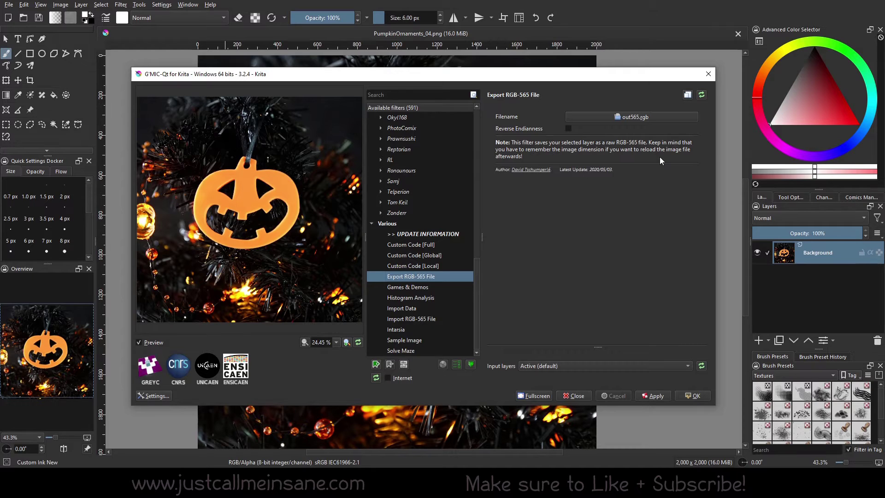
- Load Various › Games & Demos and set its Selection to Pacman
click(409, 287)
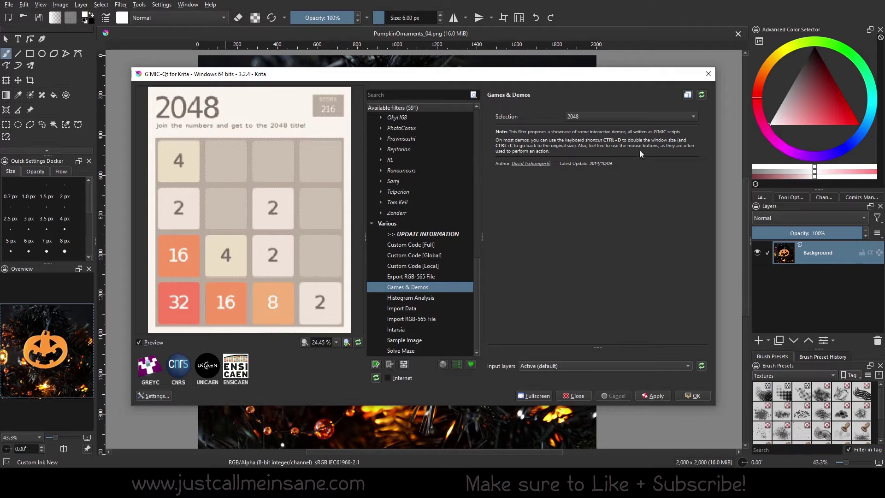
click(588, 117)
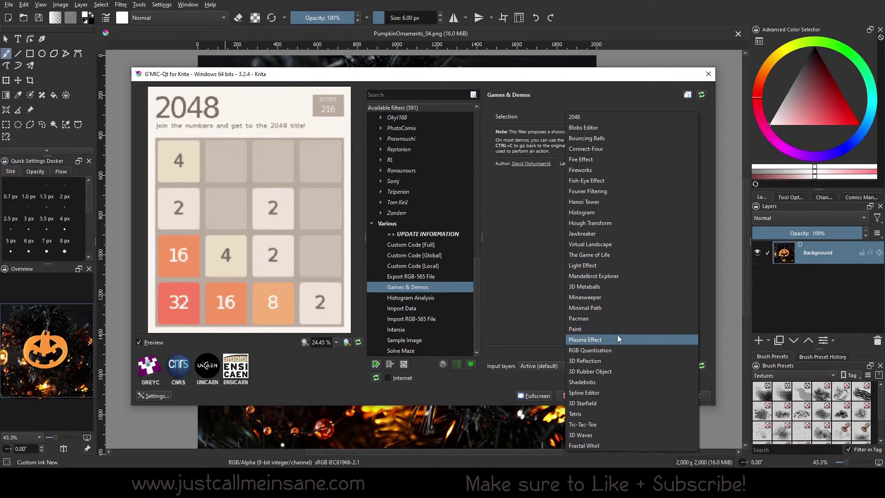
click(605, 319)
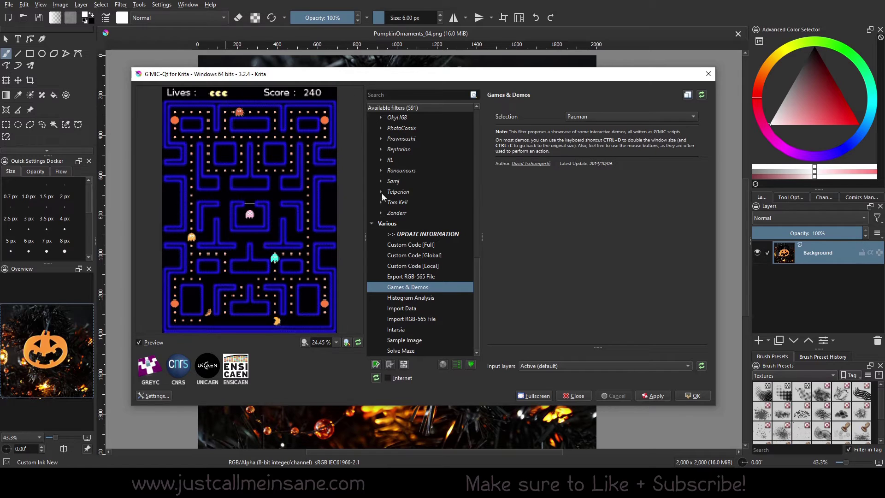
- Browse the demo list and switch the Selection to Tetris
click(602, 117)
click(616, 188)
click(620, 119)
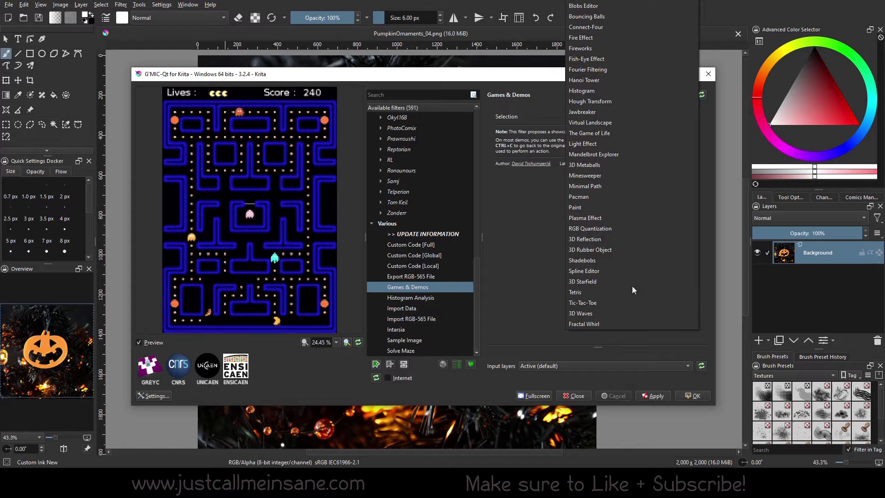
click(619, 290)
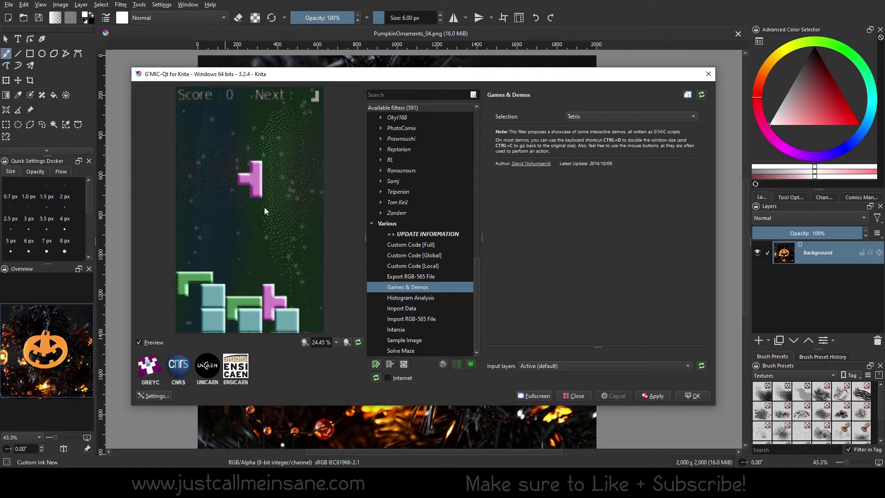
- Step through Histogram Analysis and Intarsia, then load Solve Maze on the pumpkin photo
click(399, 298)
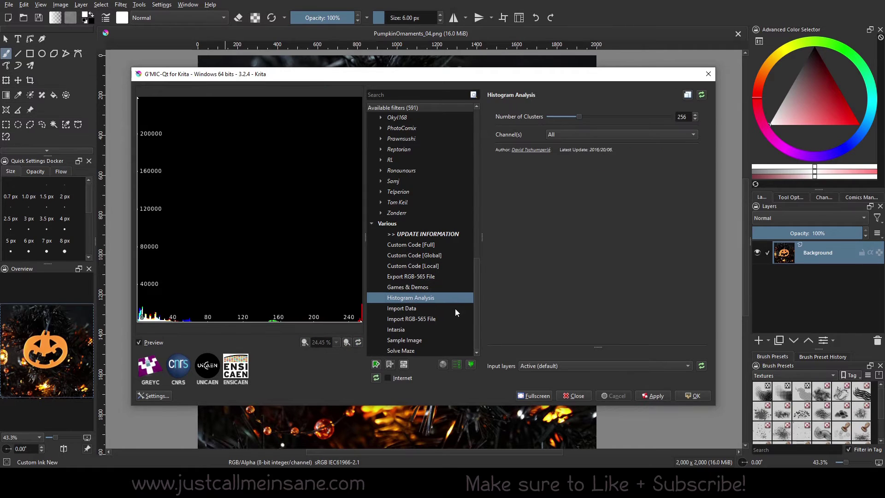
click(425, 327)
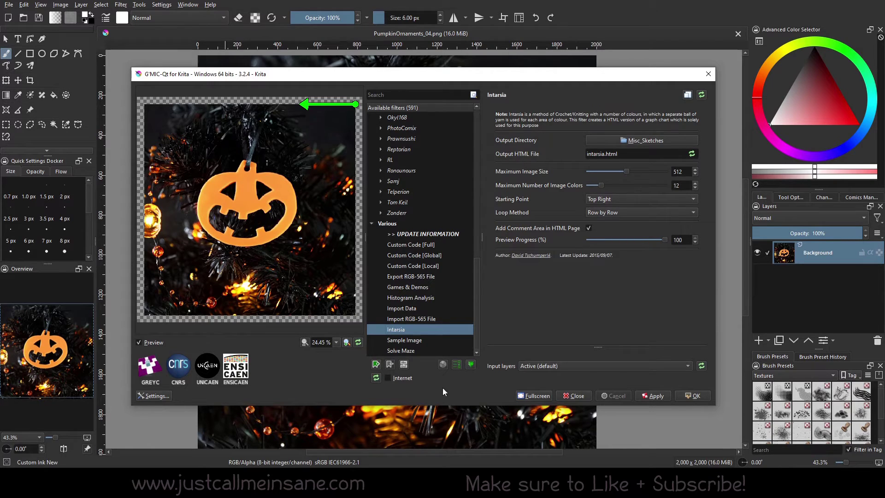
click(417, 340)
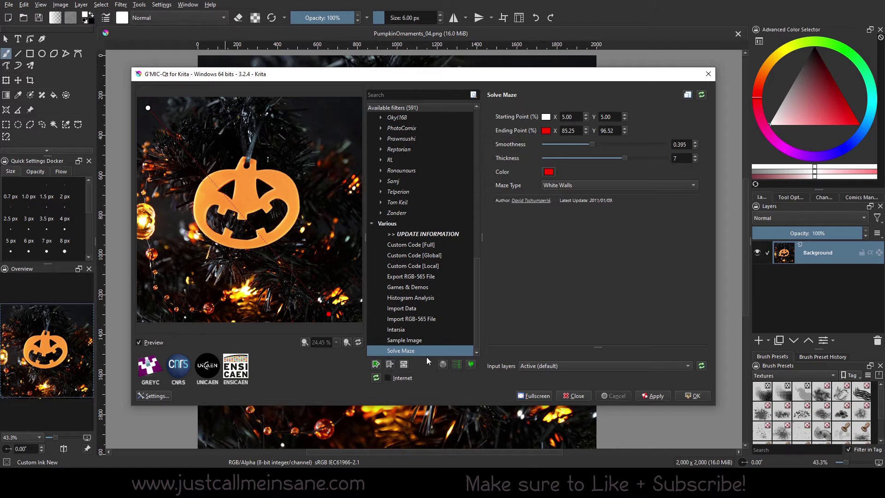
- Open the Sample Image filter and browse its Input list without changing it
scroll(417, 281, up, 15)
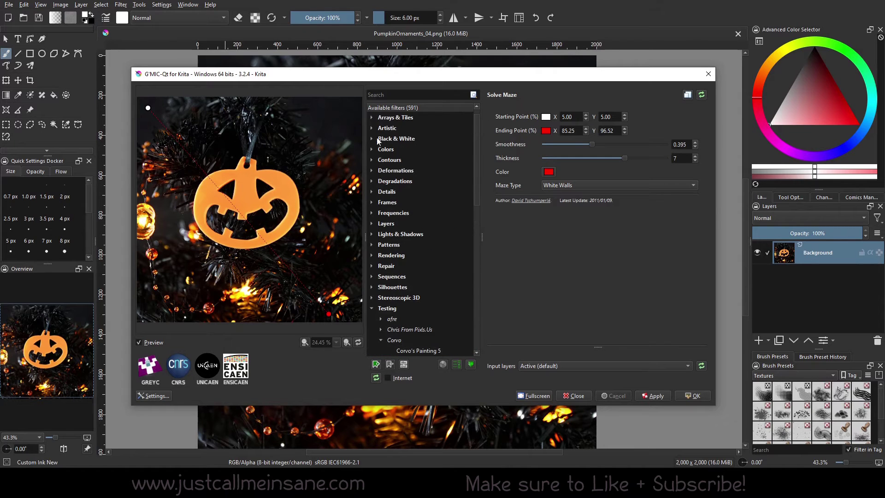
scroll(370, 239, down, 15)
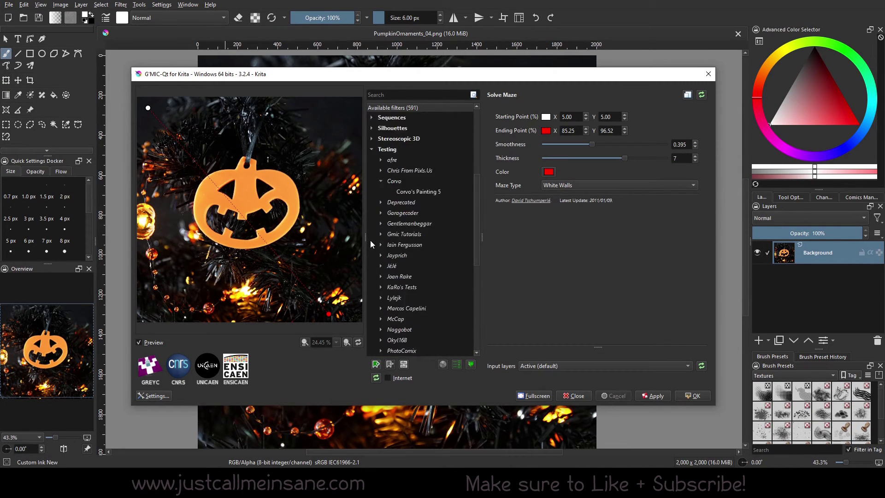
click(432, 341)
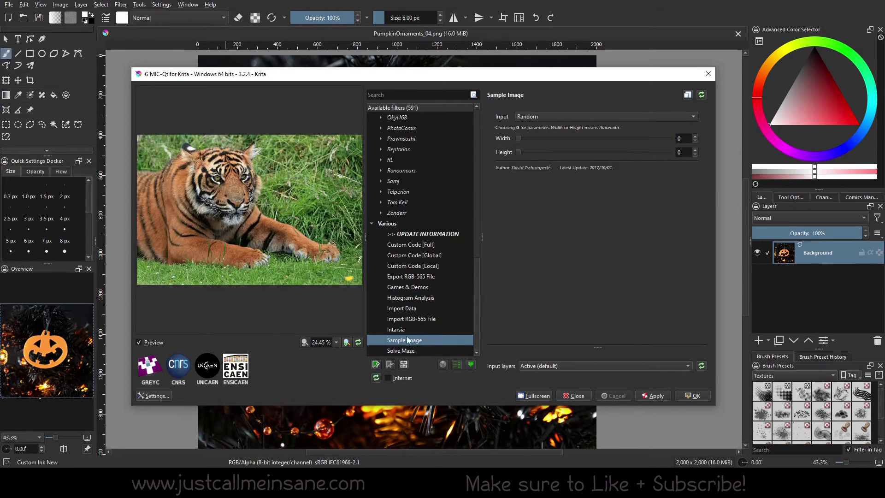
click(593, 117)
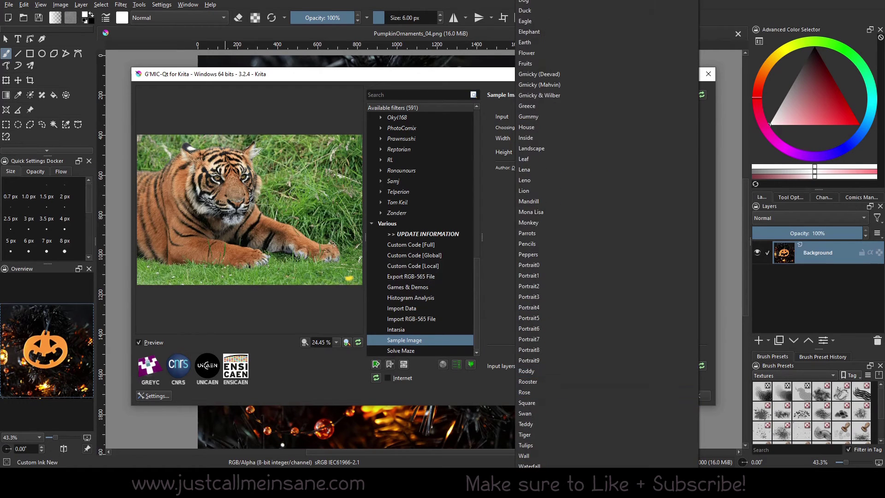
scroll(569, 390, up, 4)
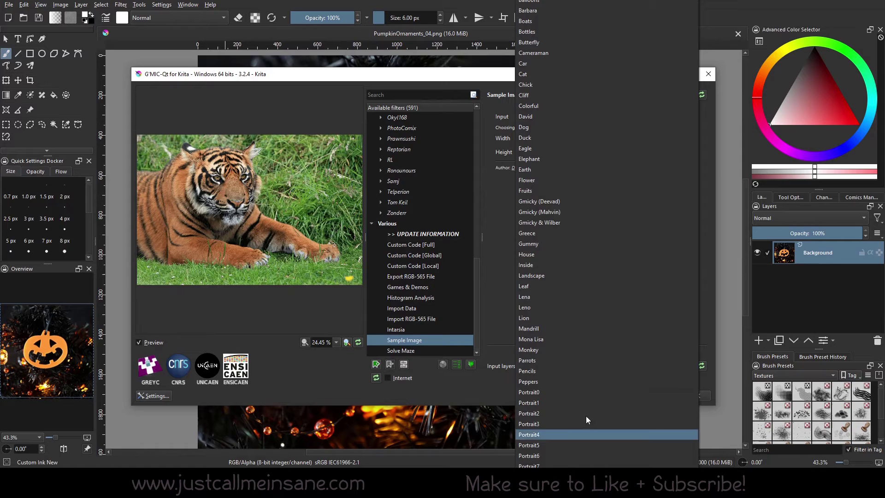
click(483, 285)
scroll(427, 213, up, 2)
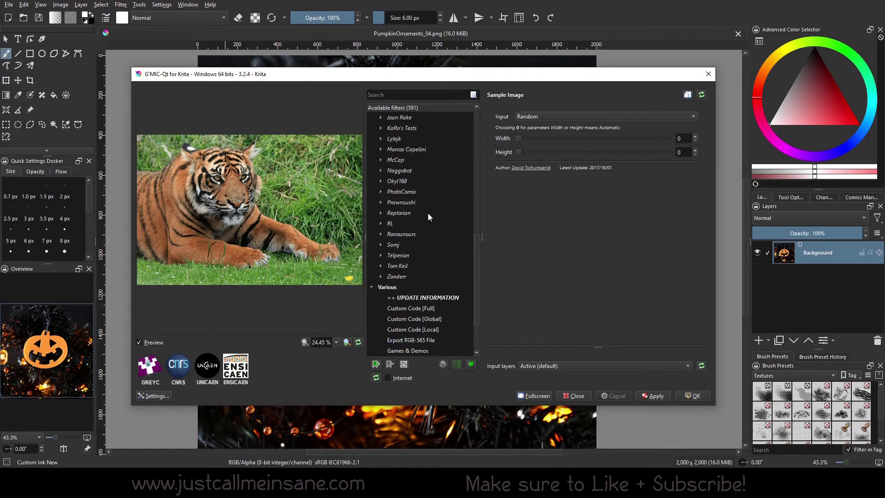
scroll(429, 236, down, 2)
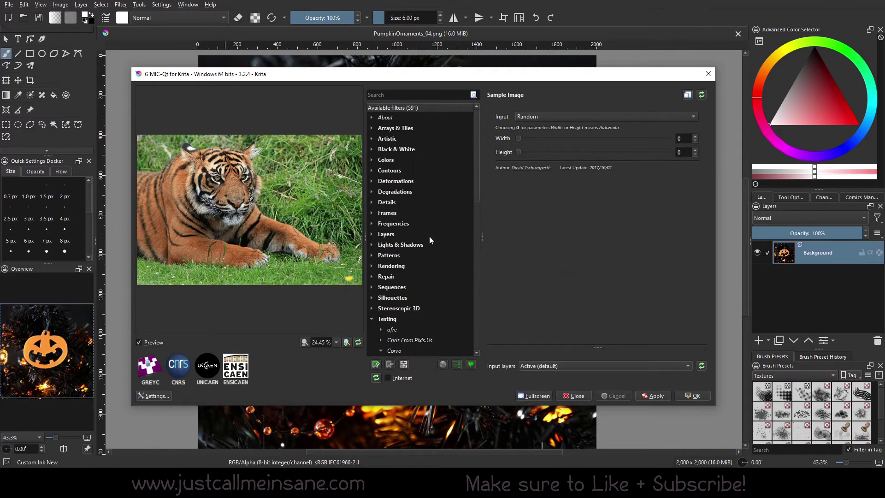
- Switch the sample Input to Gummy, then Peppers, and finally Monkey
click(577, 116)
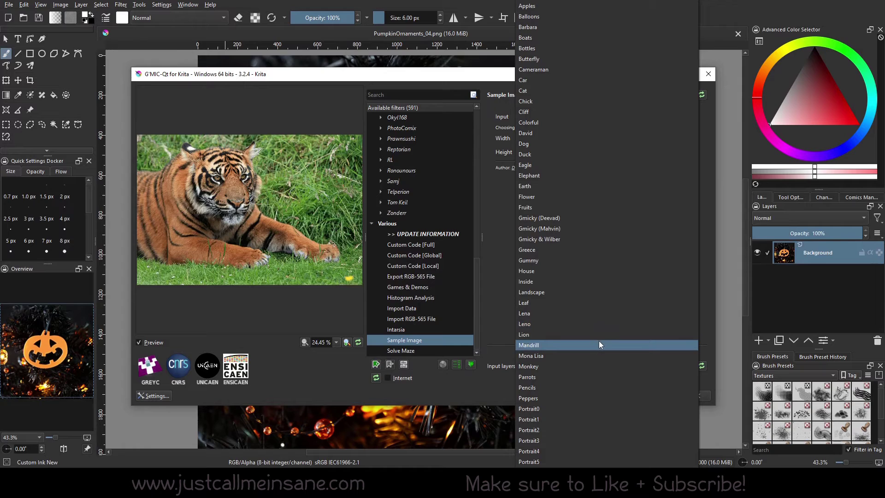
click(615, 262)
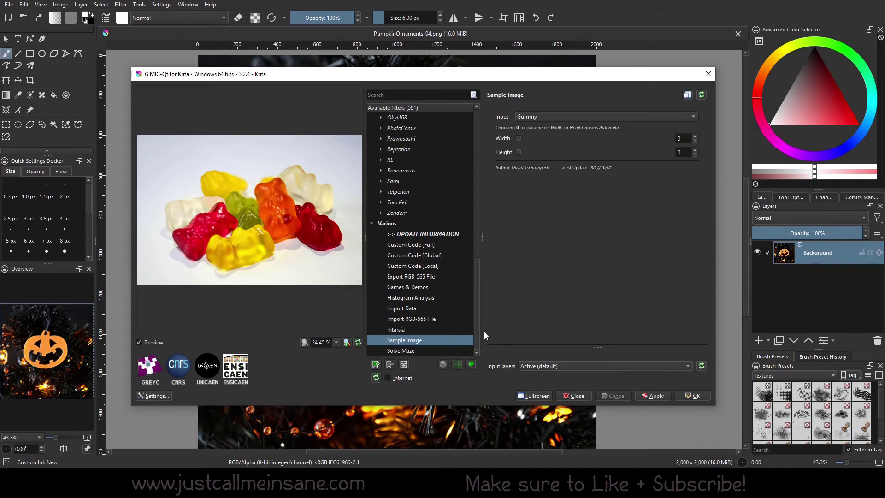
click(541, 118)
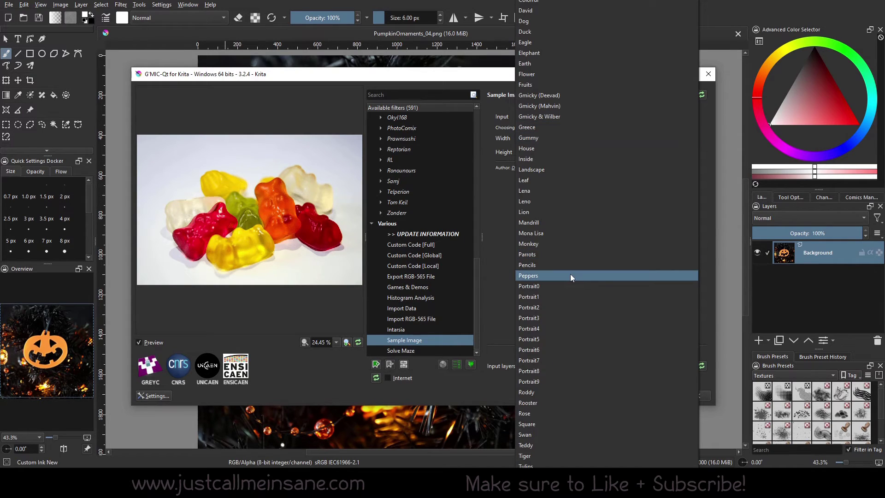
click(555, 275)
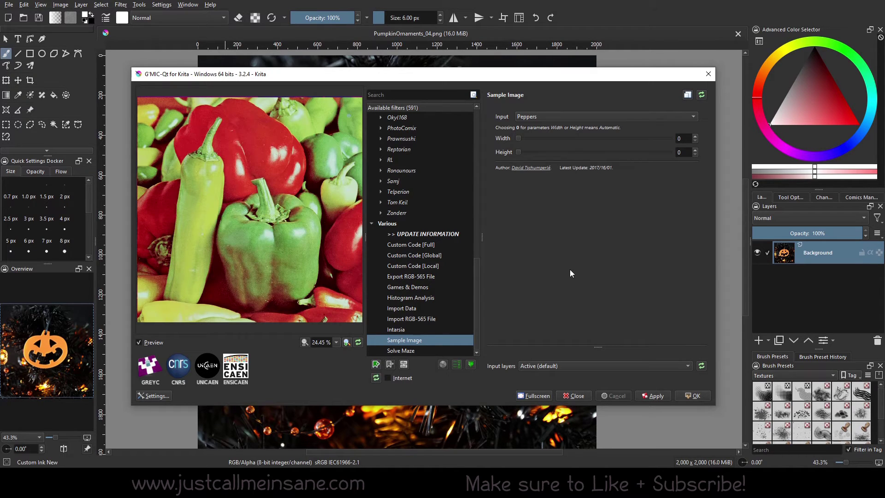
click(603, 117)
click(597, 220)
- Adjust the Width and Height sliders until the Monkey sample is 1024 × 1024
drag(516, 140, 607, 142)
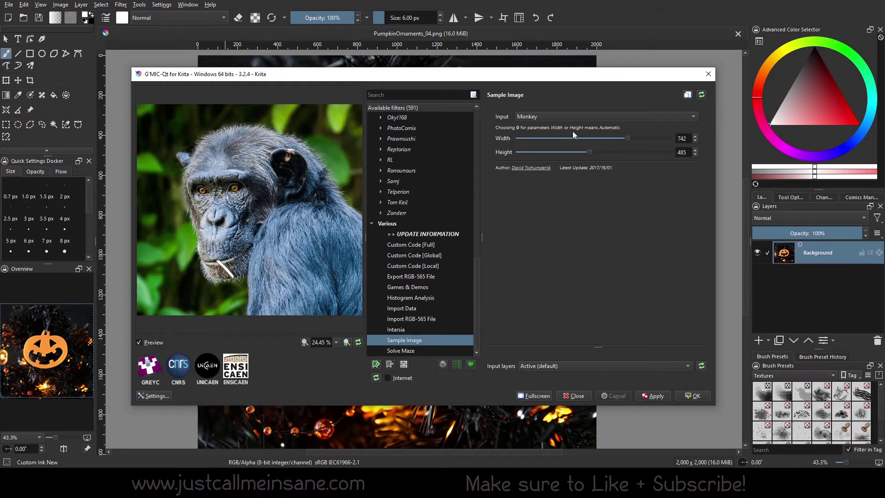
drag(589, 152, 513, 154)
click(533, 139)
click(533, 139)
drag(585, 140, 753, 137)
drag(662, 153, 685, 157)
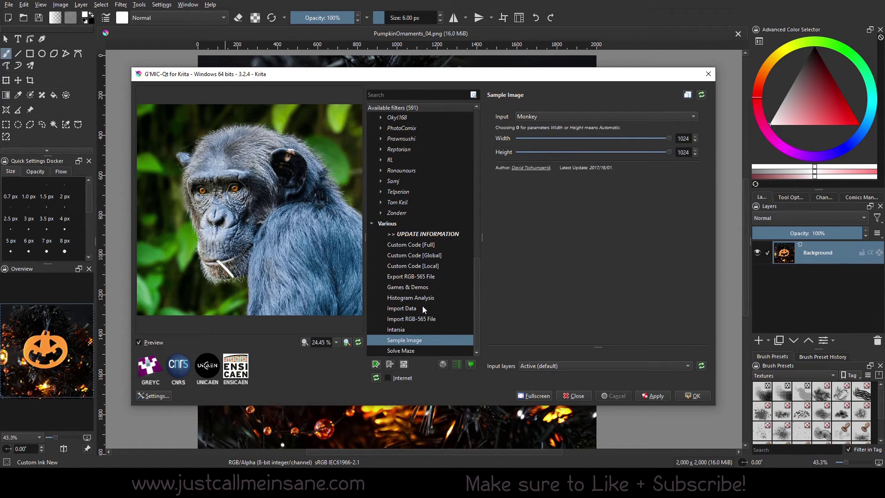
- Return to Games & Demos and try the RGB Quantization, then Shadebobs demos
click(422, 306)
click(435, 298)
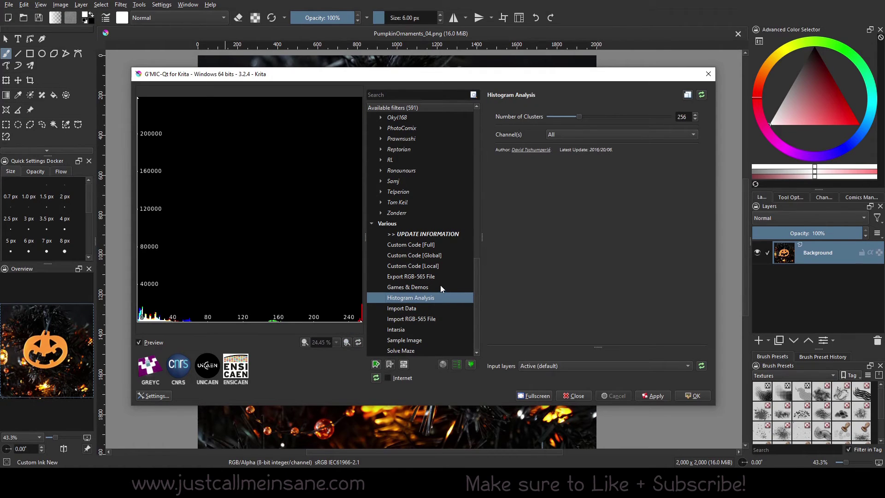
click(441, 286)
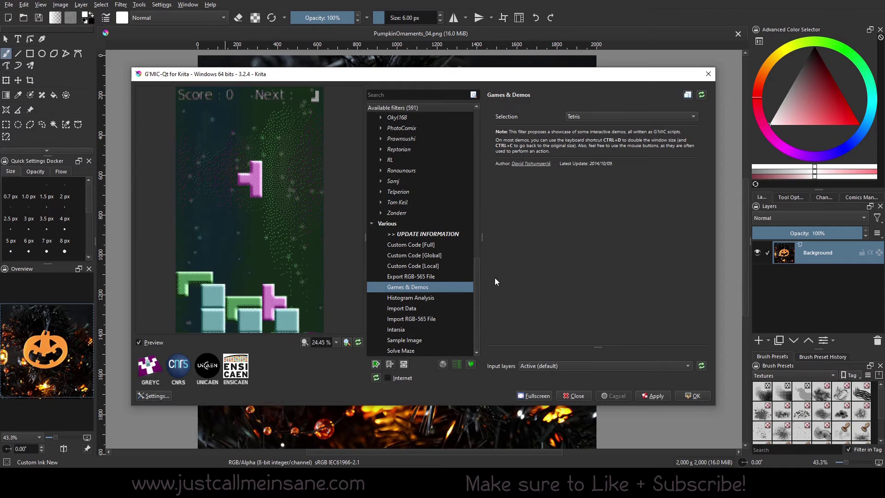
click(594, 119)
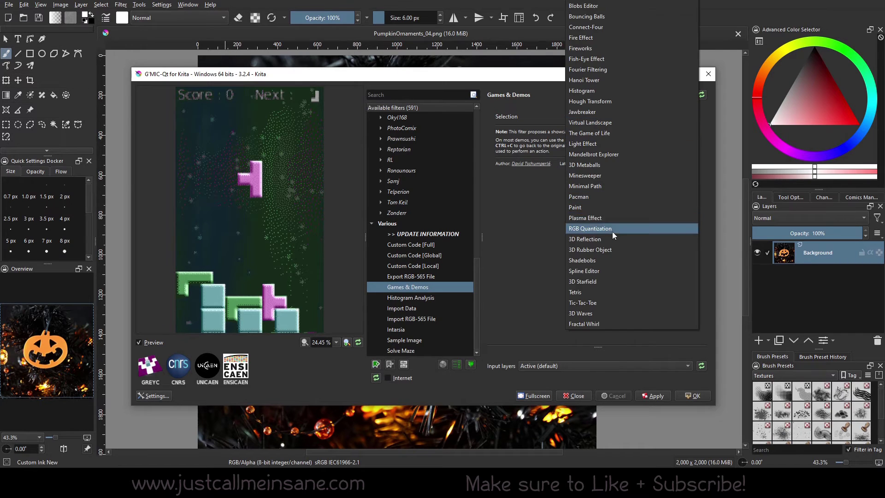
click(612, 229)
click(607, 114)
click(595, 260)
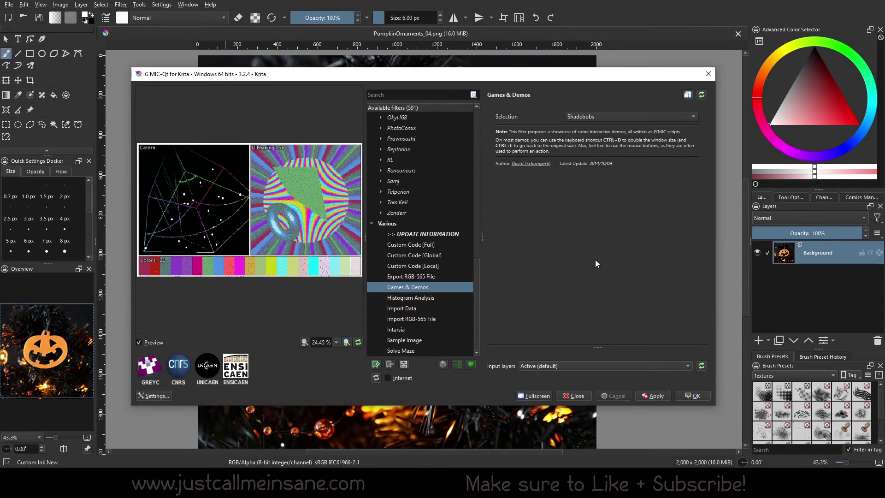
- Switch the Games & Demos selection to the 3D Waves demo
click(438, 275)
click(432, 286)
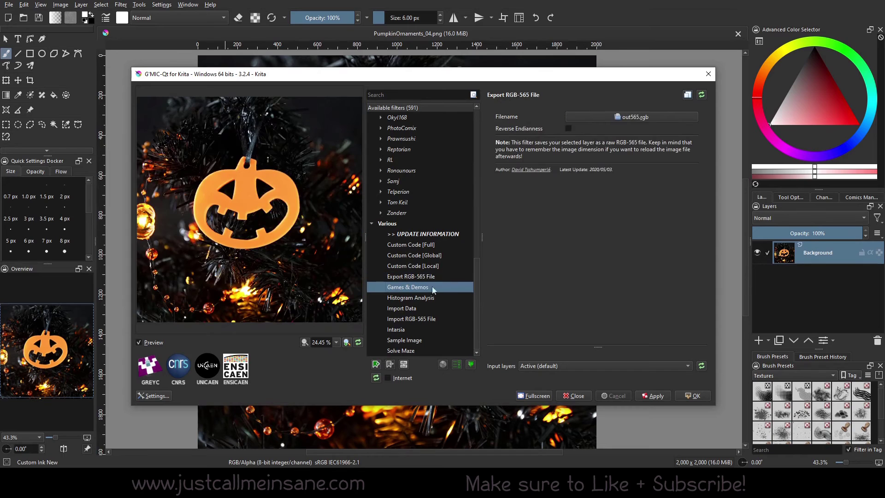
click(596, 119)
click(585, 314)
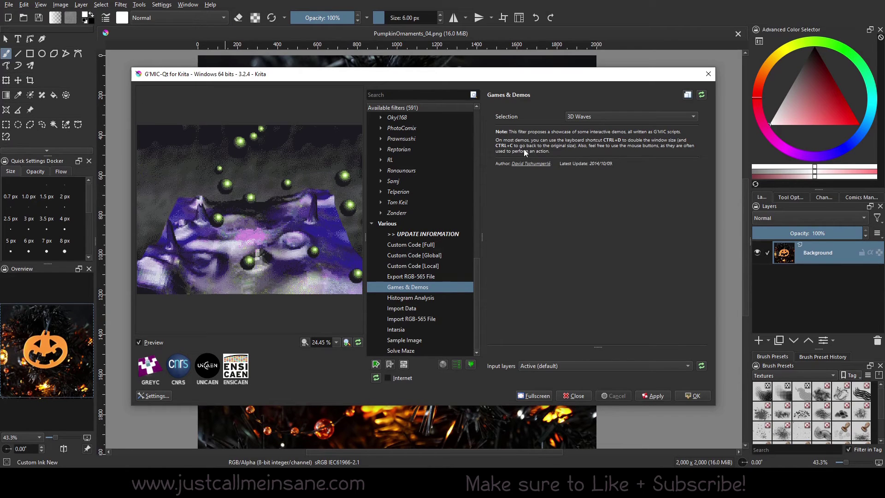
- Preview Custom Code [Global], [Full] and [Local], ending on [Full] with its deform code
click(417, 255)
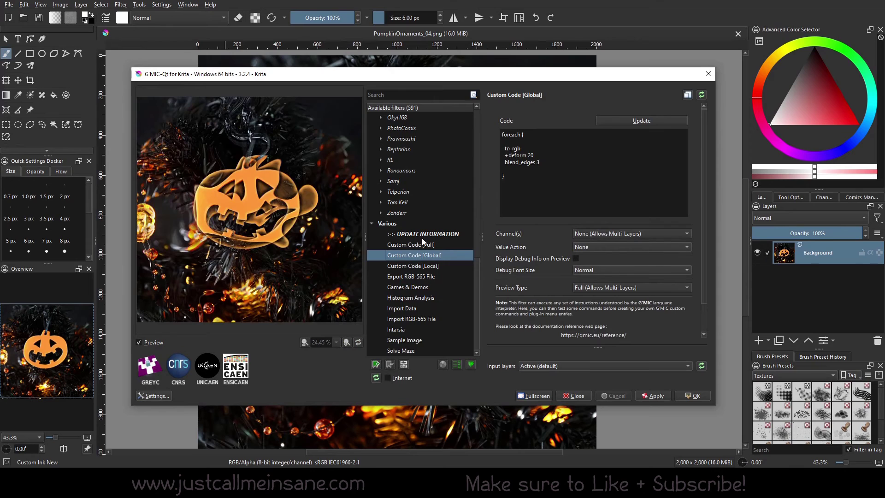
click(413, 244)
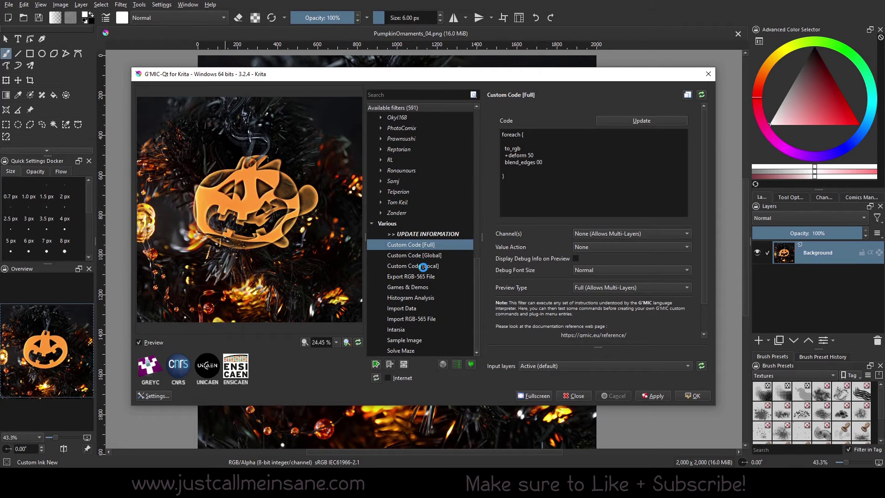
click(425, 267)
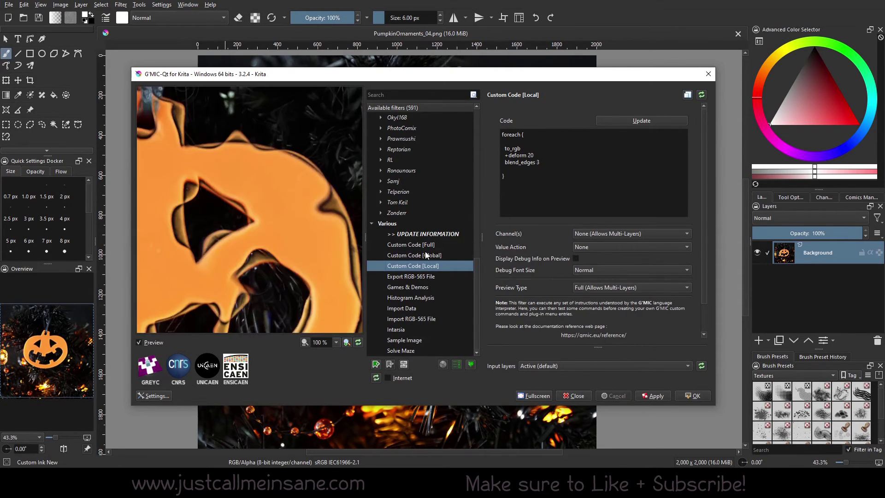
click(424, 252)
click(423, 248)
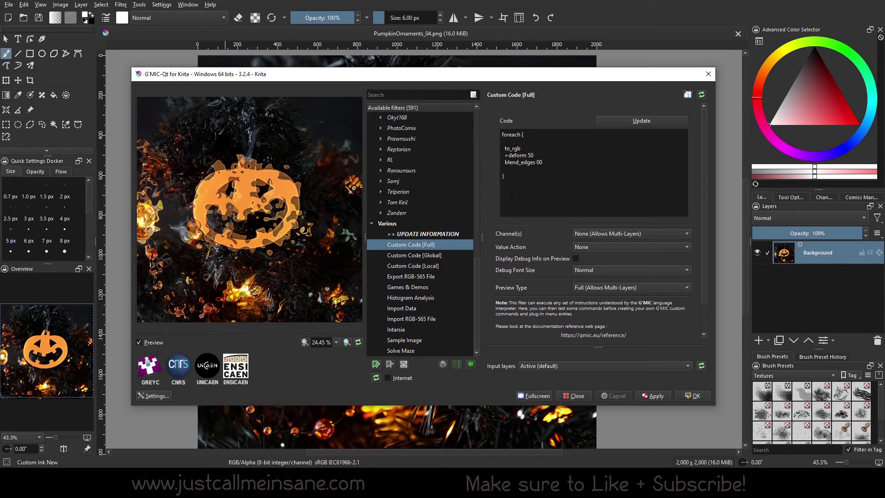
scroll(415, 230, up, 10)
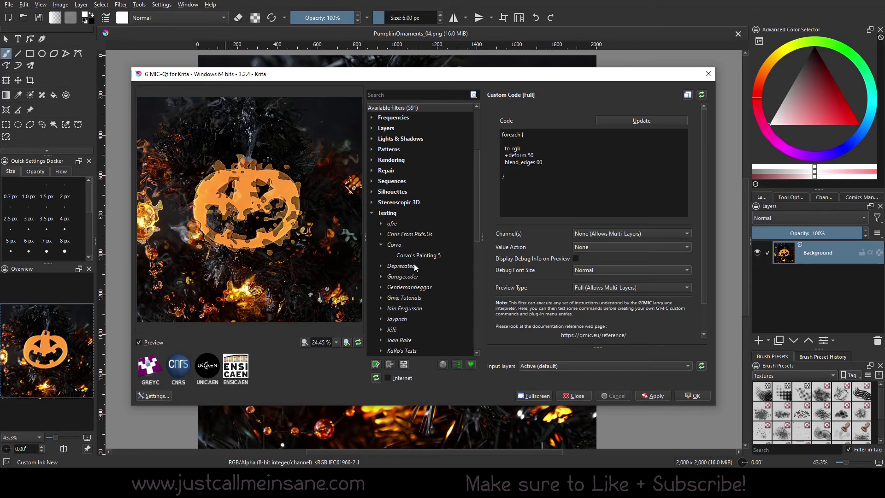
scroll(414, 264, down, 10)
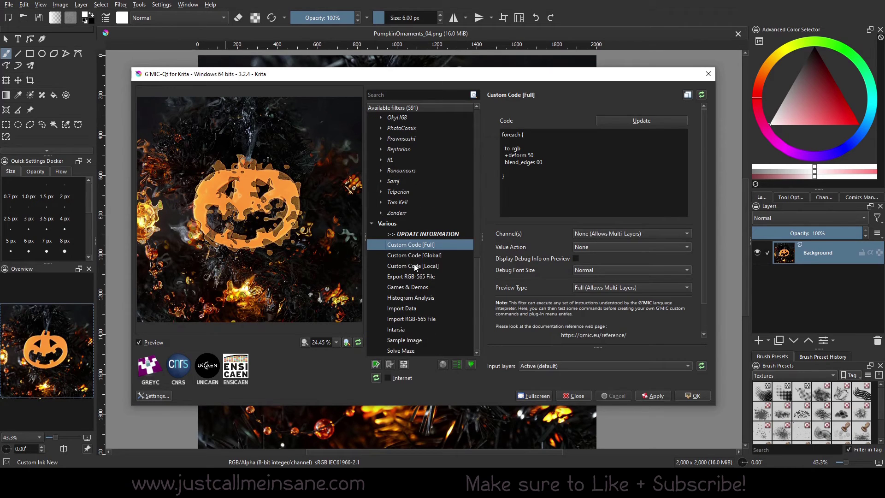